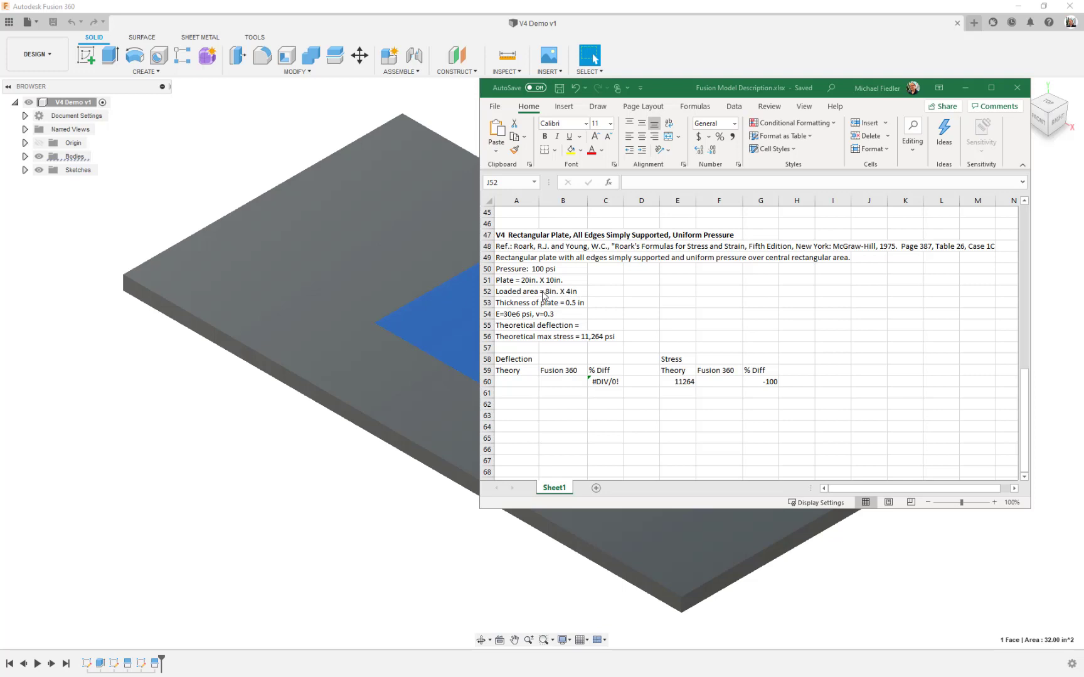
- Examine the plate's outer top face and central loaded rectangle, and review the plate problem description in the Excel workbook
left_click(409, 258)
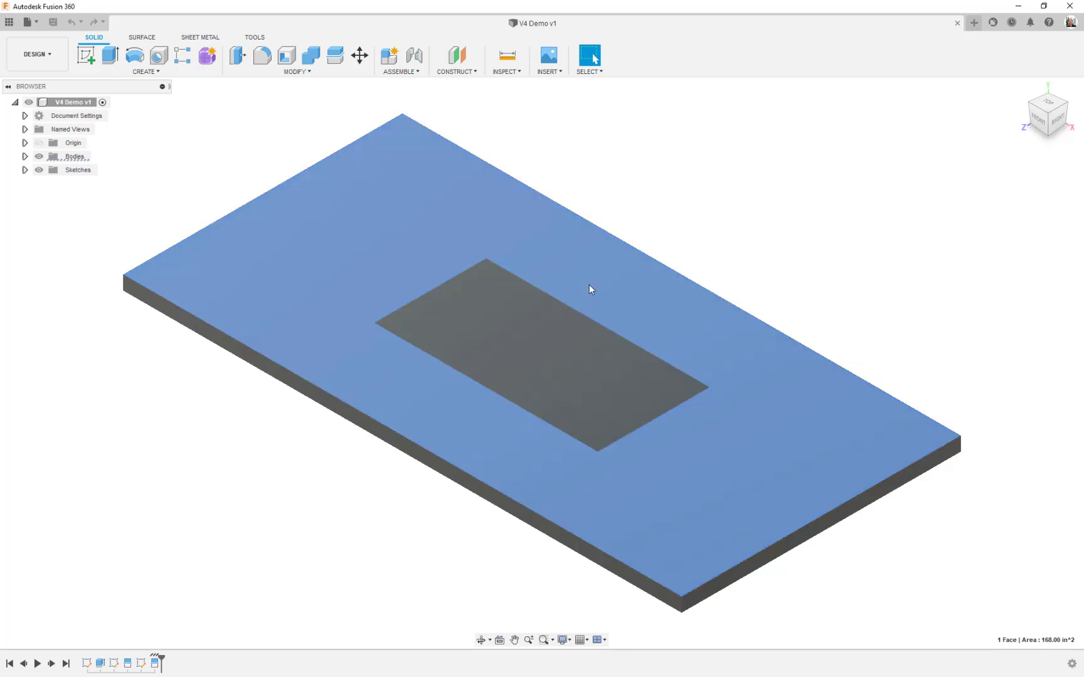
left_click(552, 348)
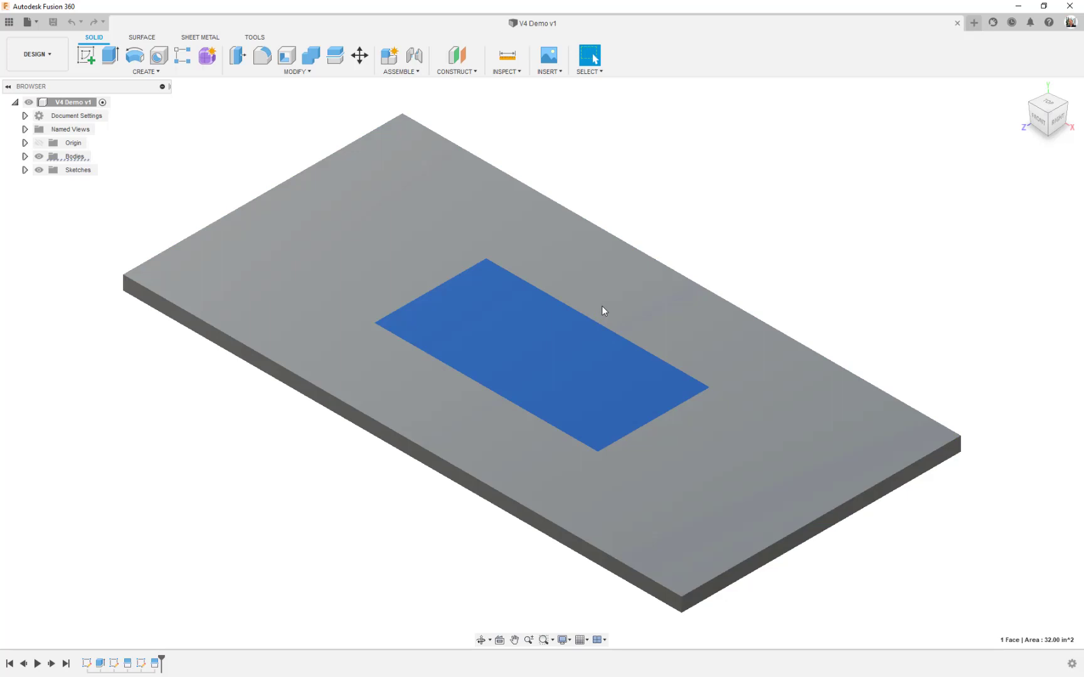
left_click(602, 305)
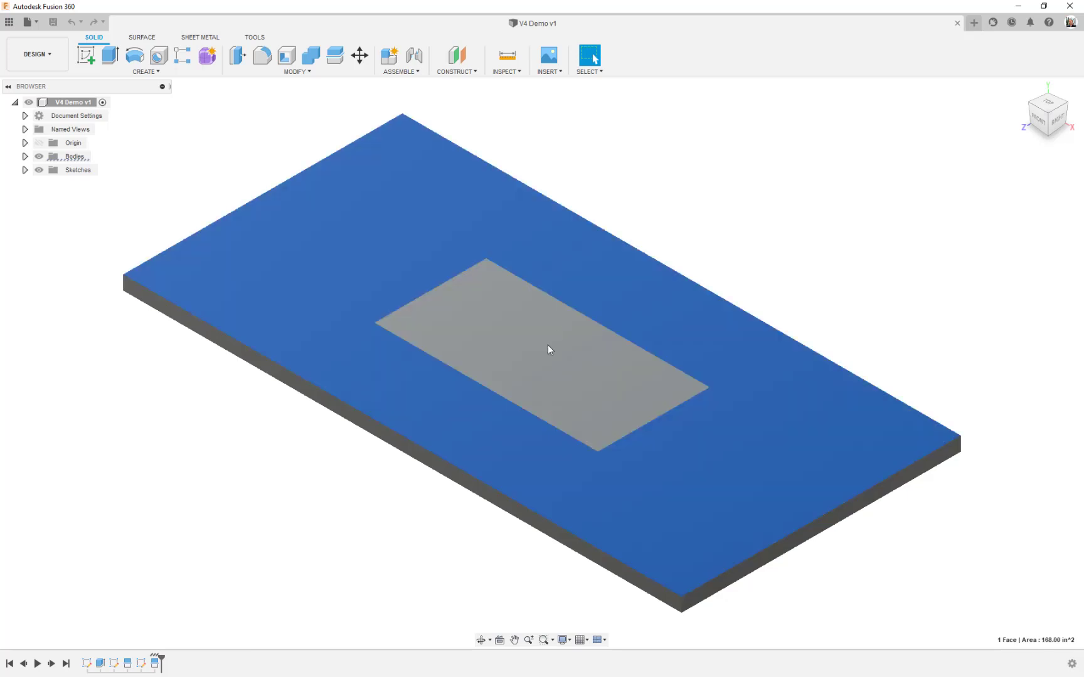
left_click(548, 349)
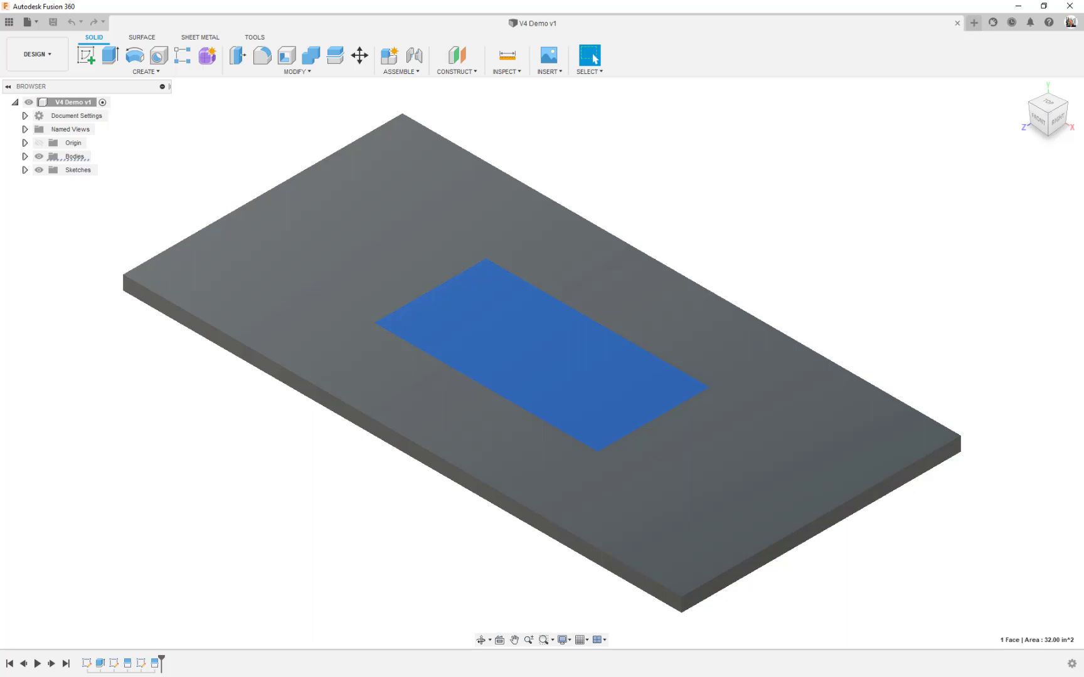
key("alt+Tab")
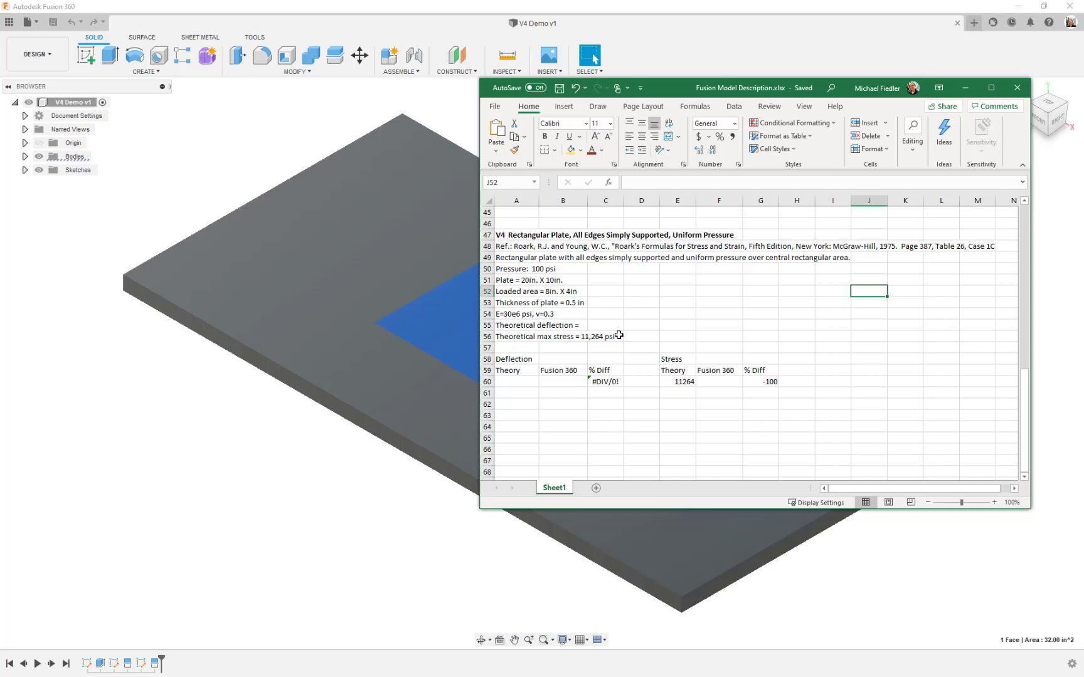
left_click_drag(662, 93, 0, 194)
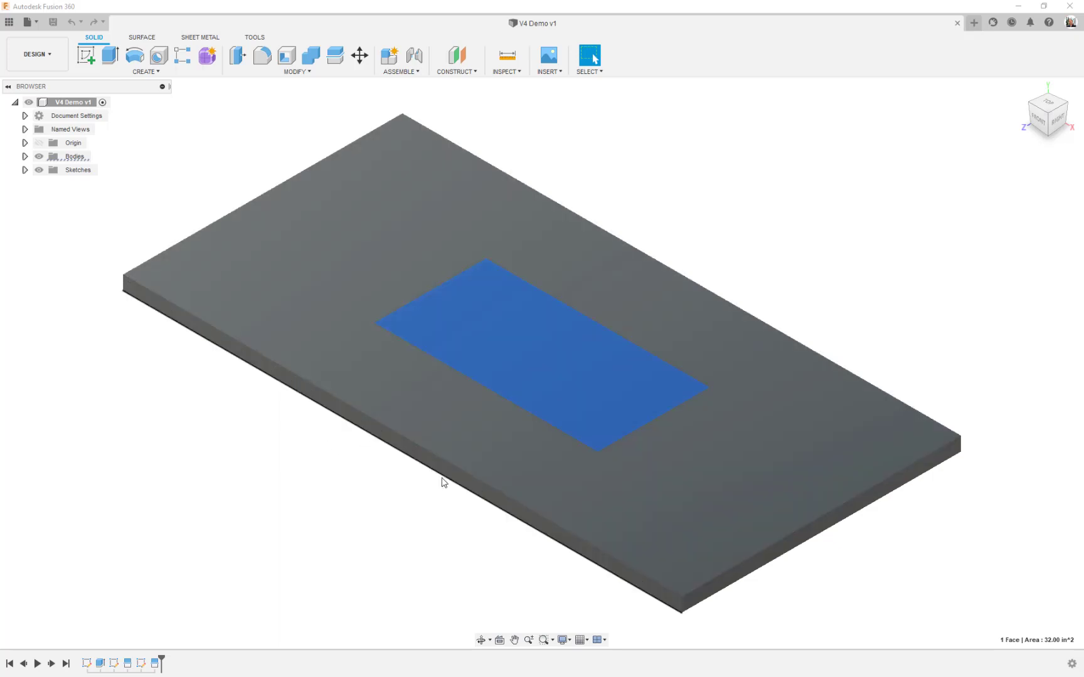
- Examine the side faces split at mid-thickness along the plate's long and short sides
scroll(575, 581, "up", 3)
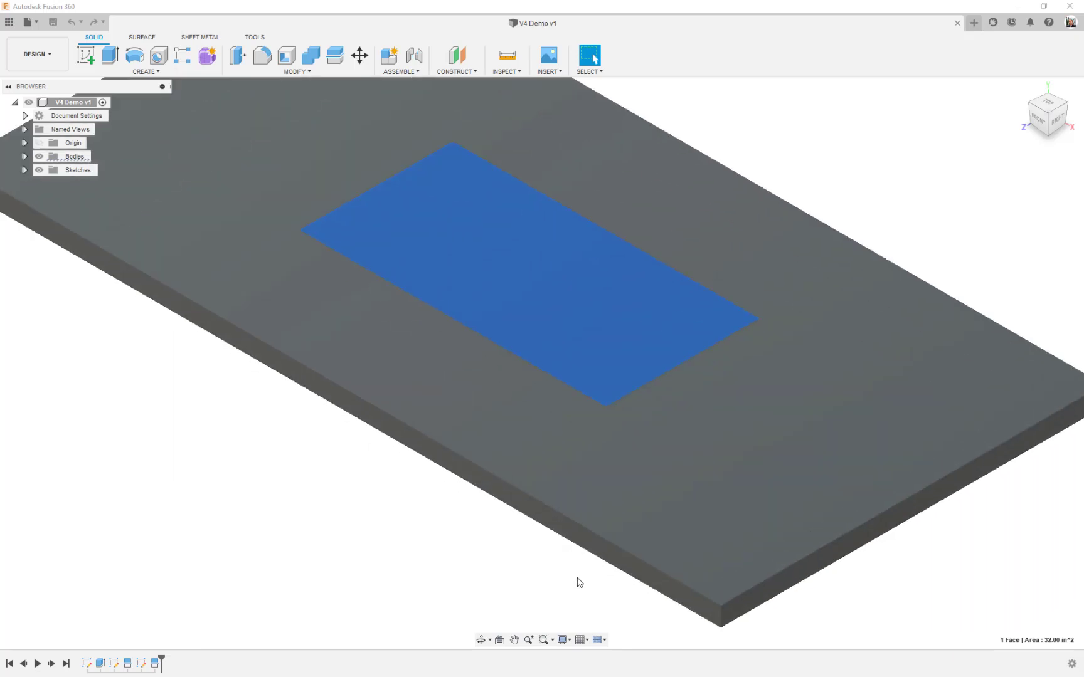
scroll(577, 582, "up", 4)
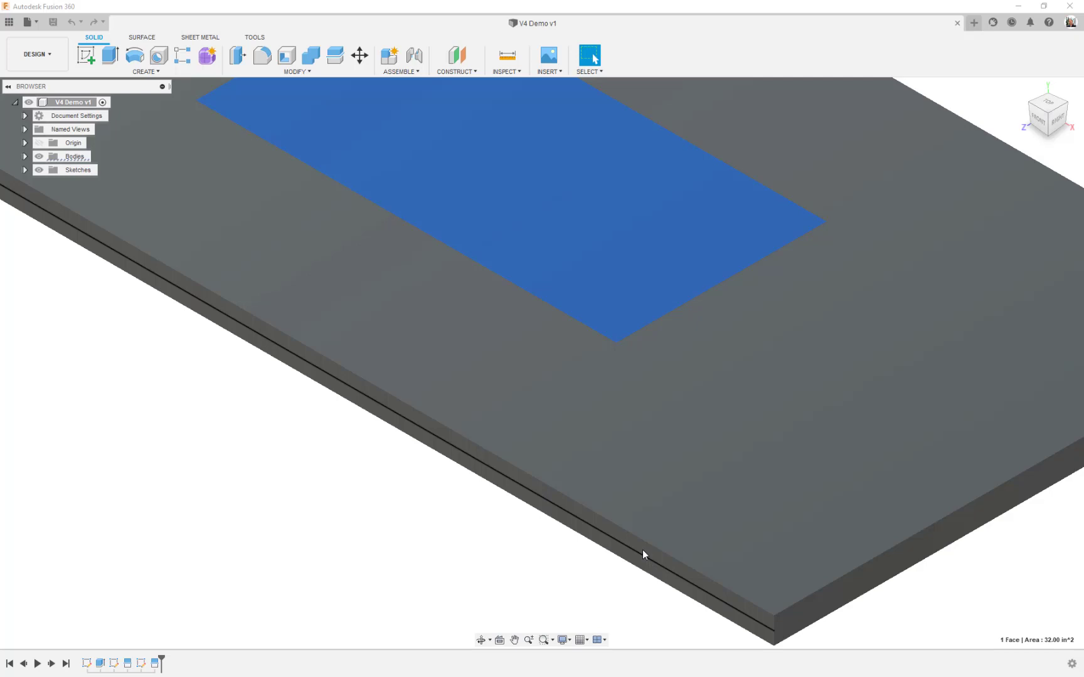
left_click(643, 552)
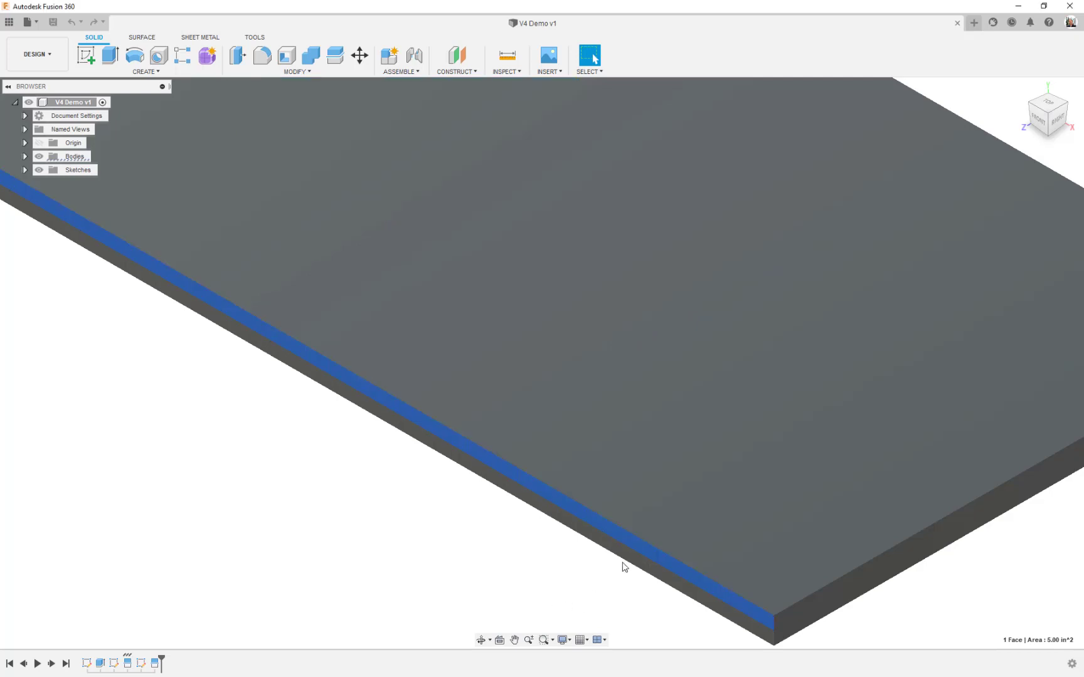
left_click(627, 555)
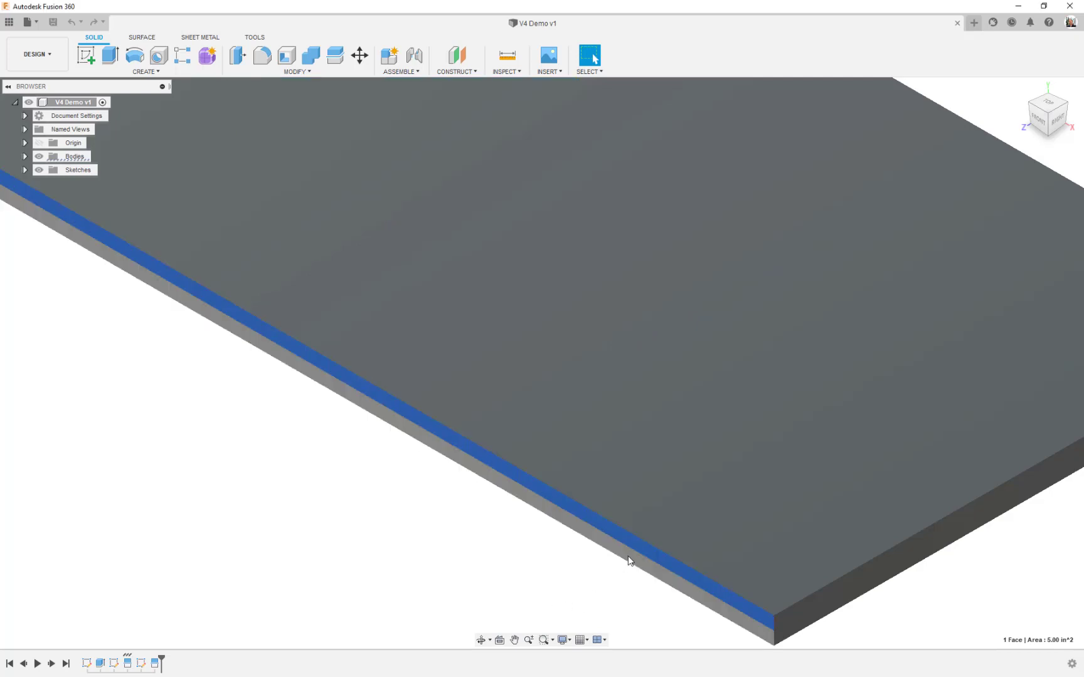
left_click(799, 608)
left_click(803, 626)
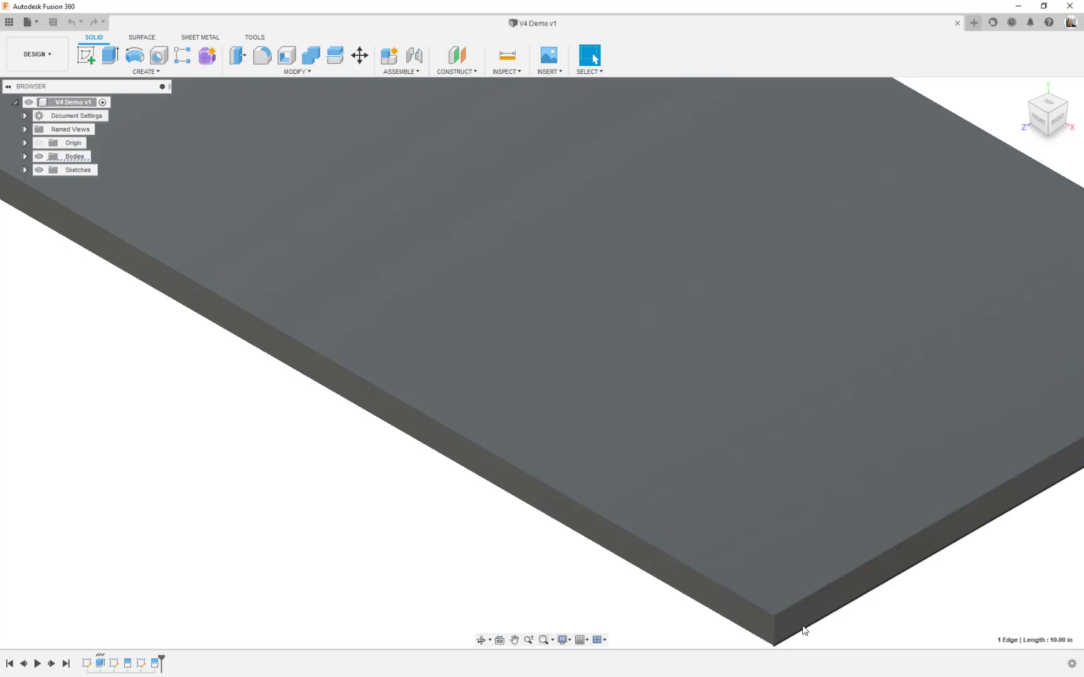
left_click(801, 624)
scroll(603, 580, "down", 3)
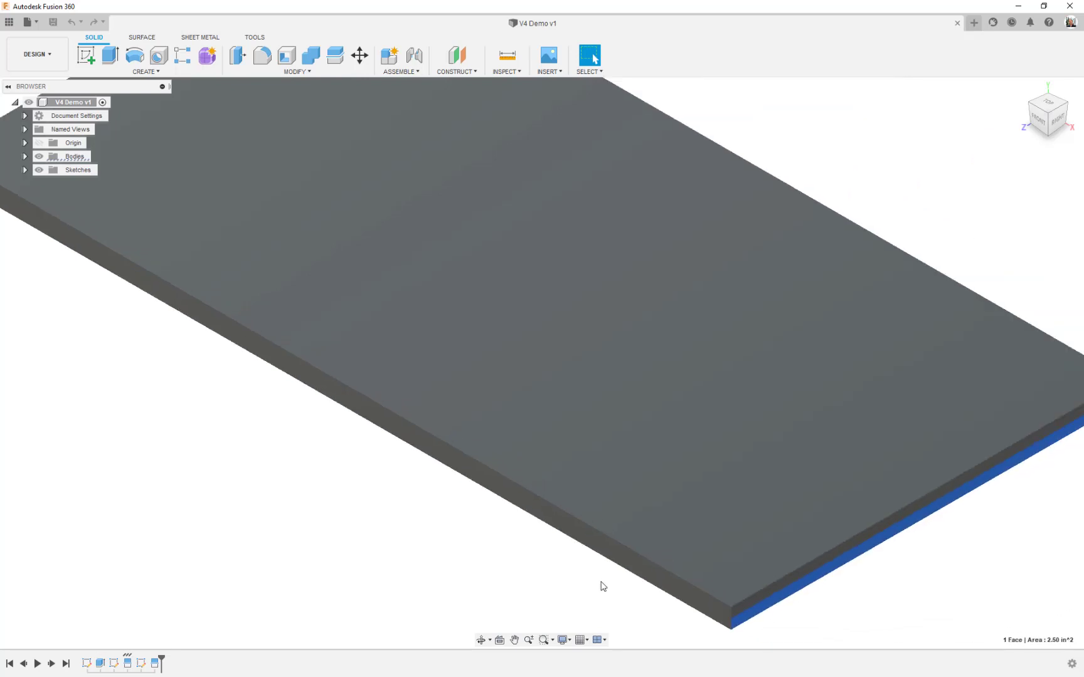
scroll(602, 576, "down", 2)
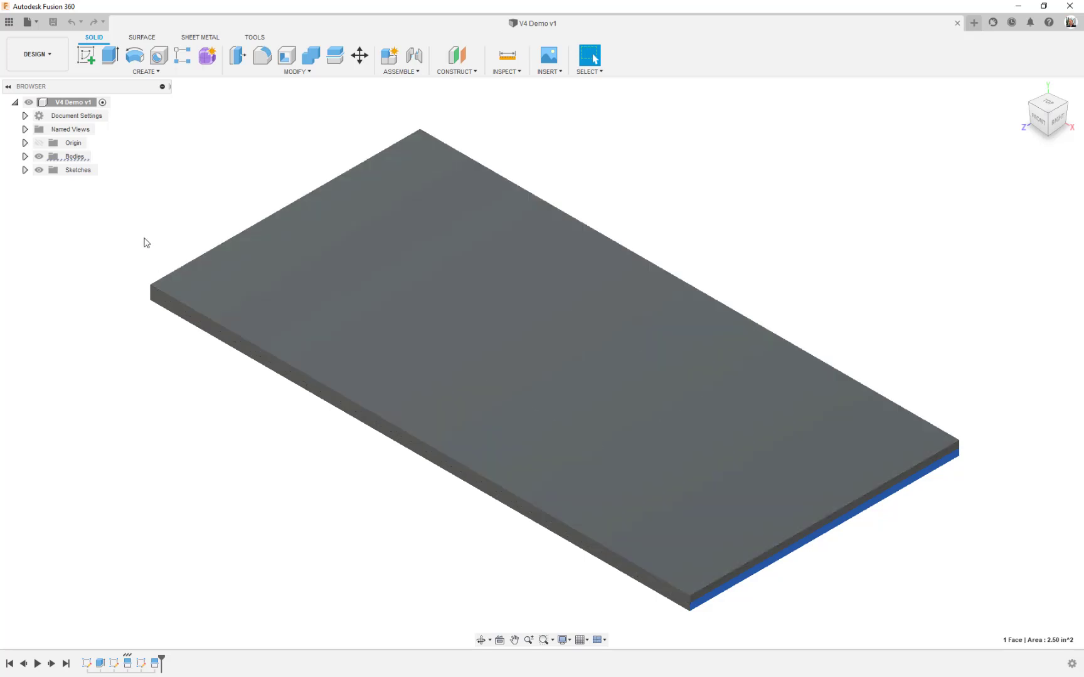
- Switch to the Simulation workspace and create a Static Stress study
left_click(50, 59)
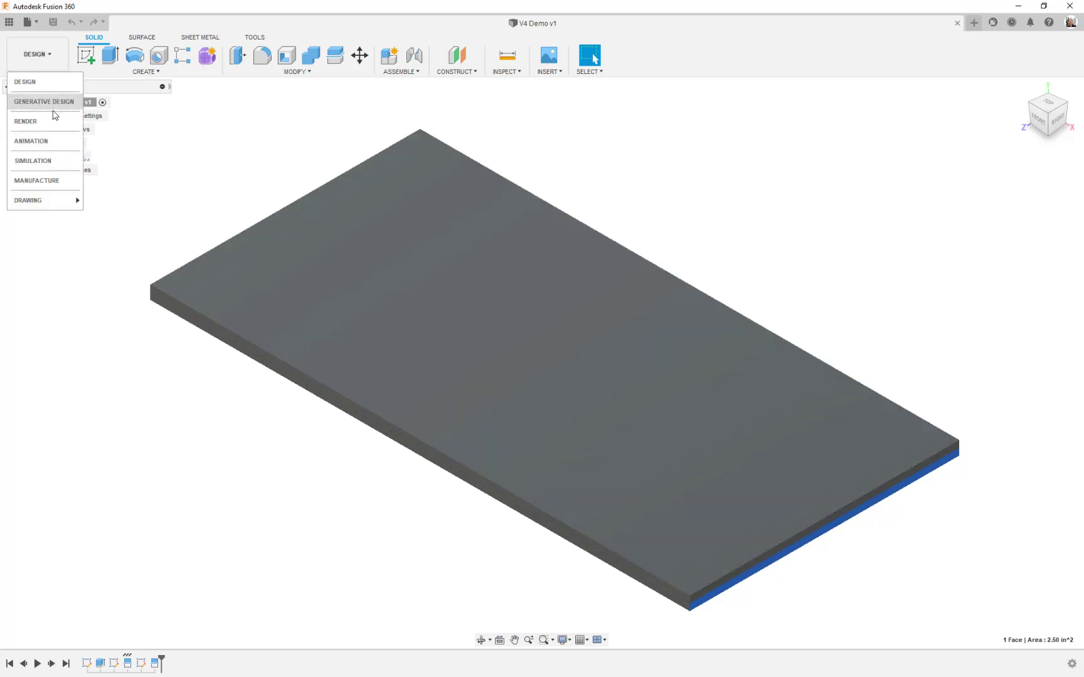
left_click(61, 160)
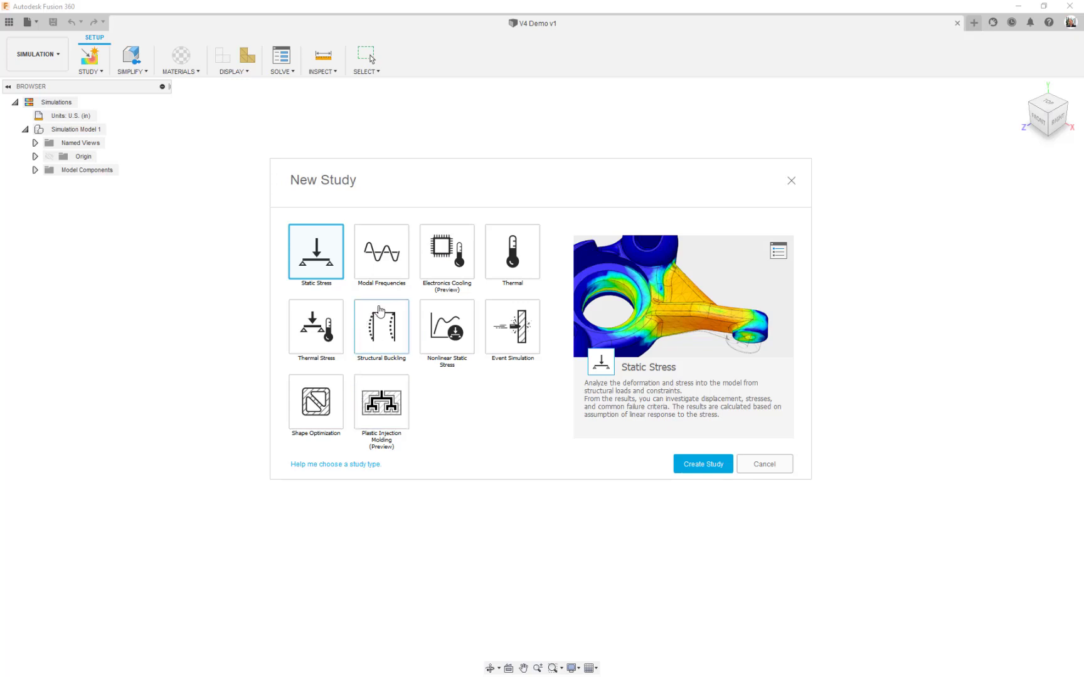
left_click(706, 467)
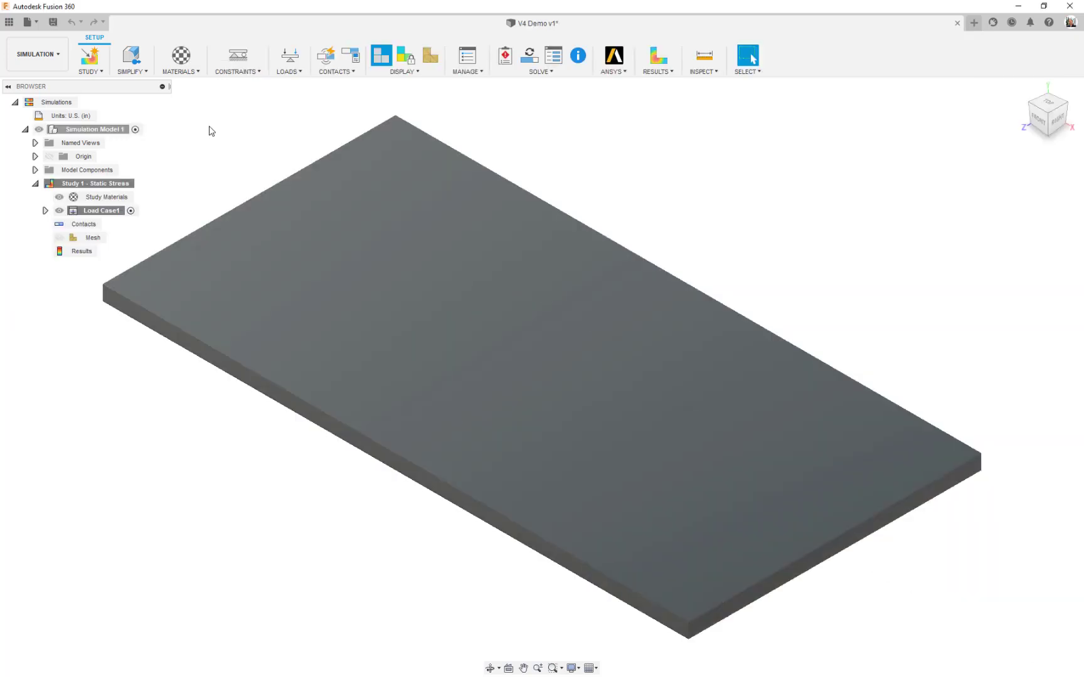
- Open the study materials for the plate and set the material library to Fusion Validation Library
left_click(195, 72)
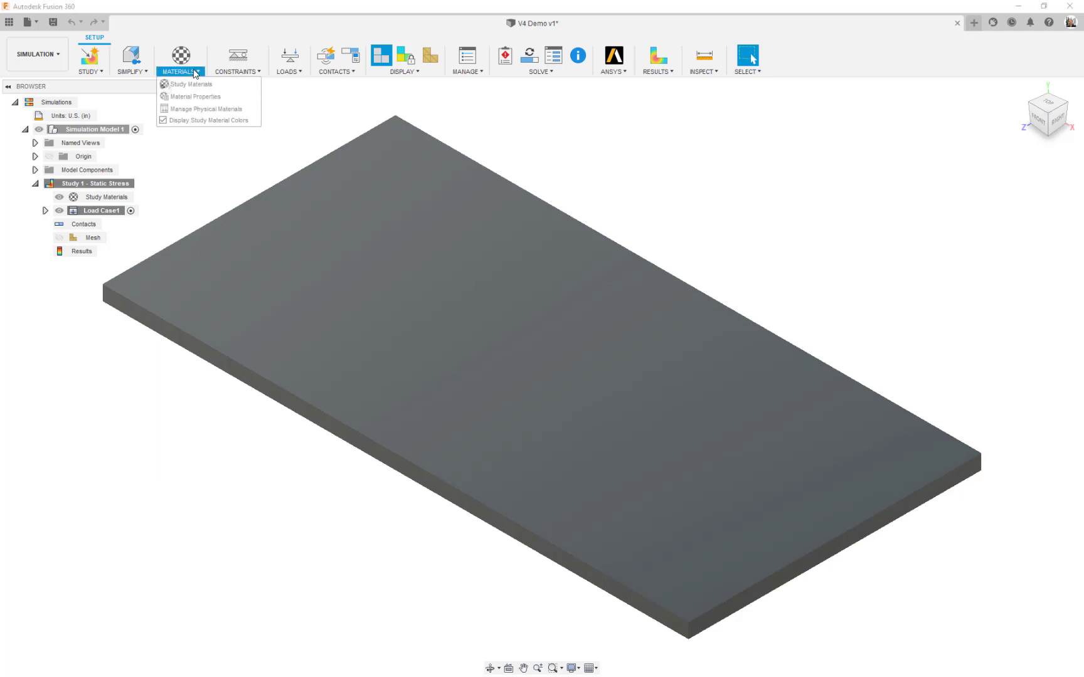
left_click(192, 84)
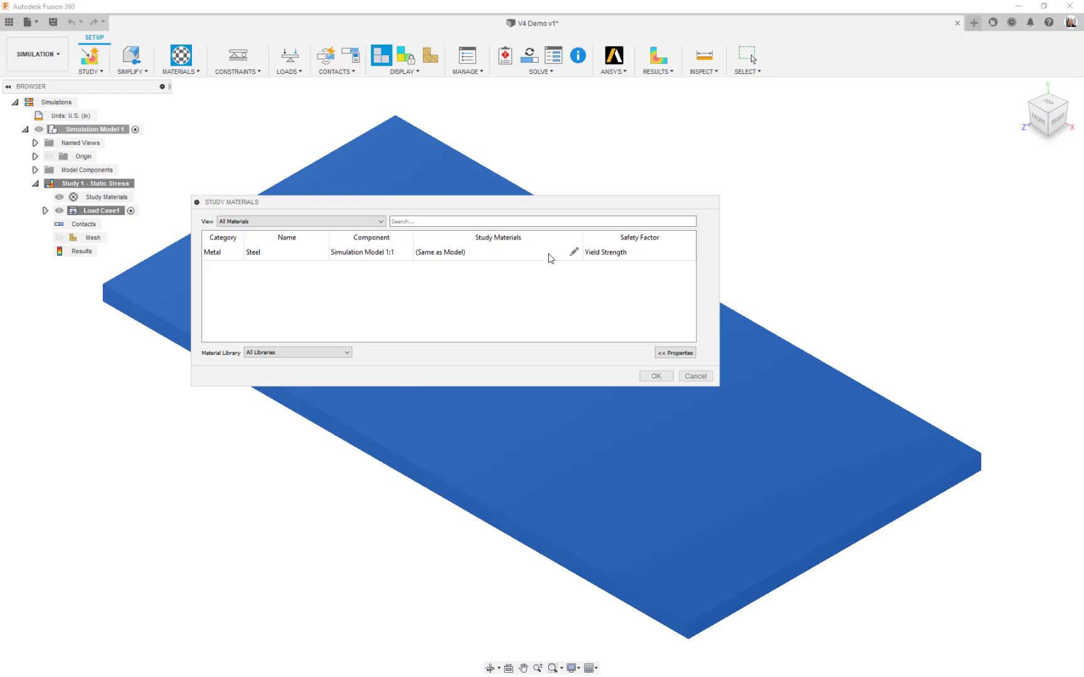
left_click(550, 258)
left_click(573, 252)
left_click_drag(576, 273, 575, 310)
left_click(347, 355)
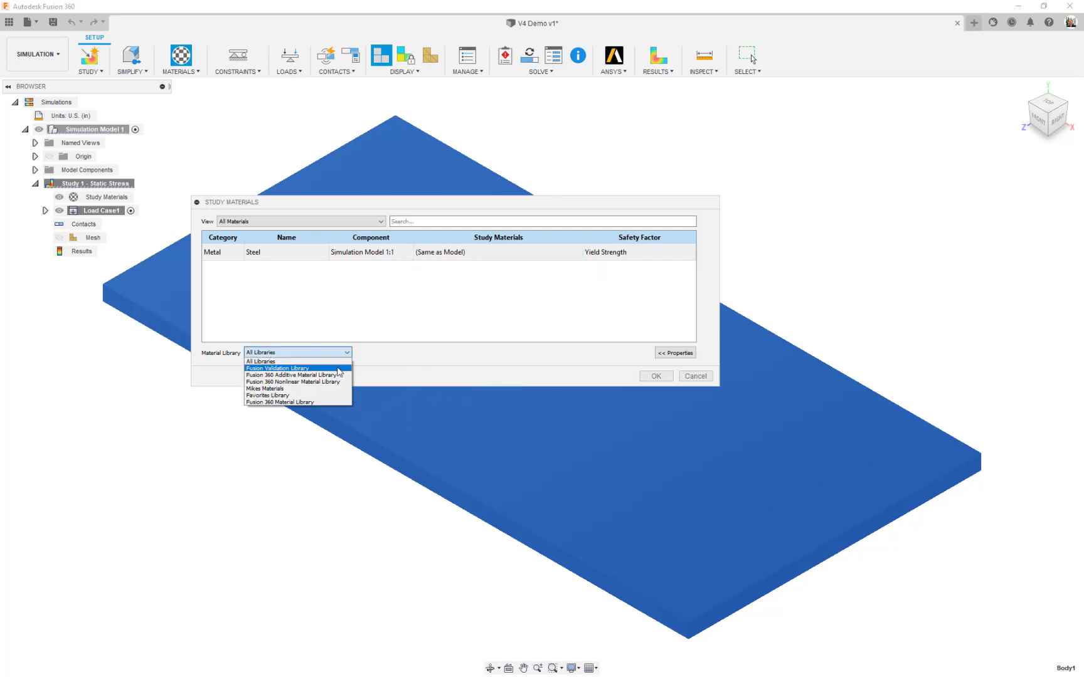
left_click(343, 369)
- Assign V2 30e6 pnt3 as the plate's study material, review its properties and accept the assignment
left_click(528, 254)
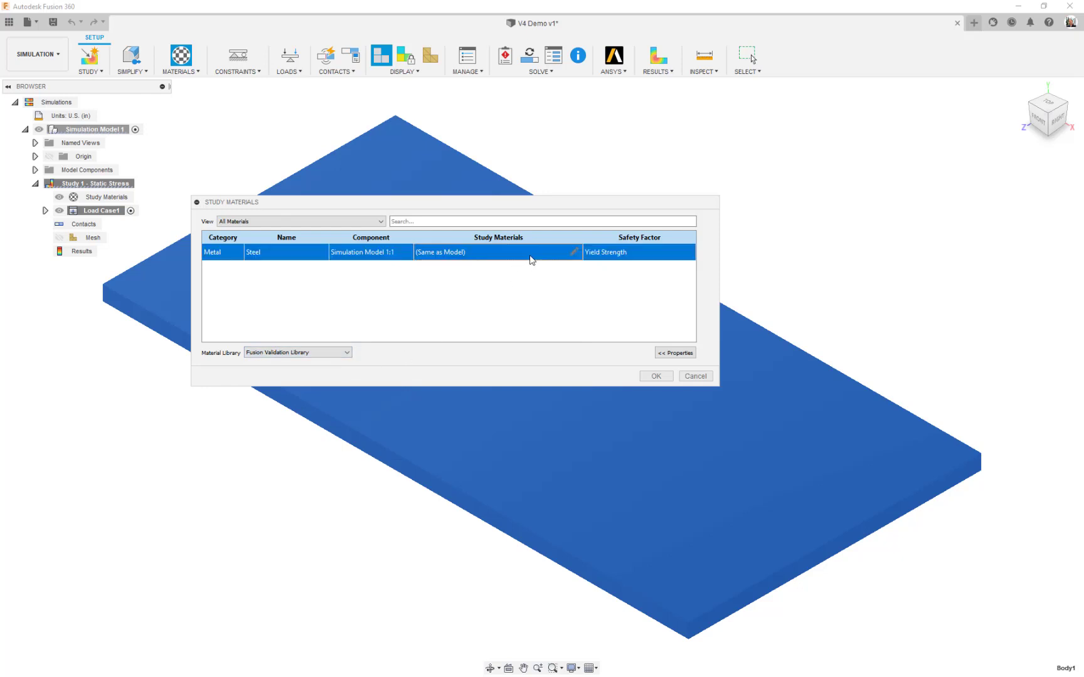
left_click(548, 251)
left_click(551, 251)
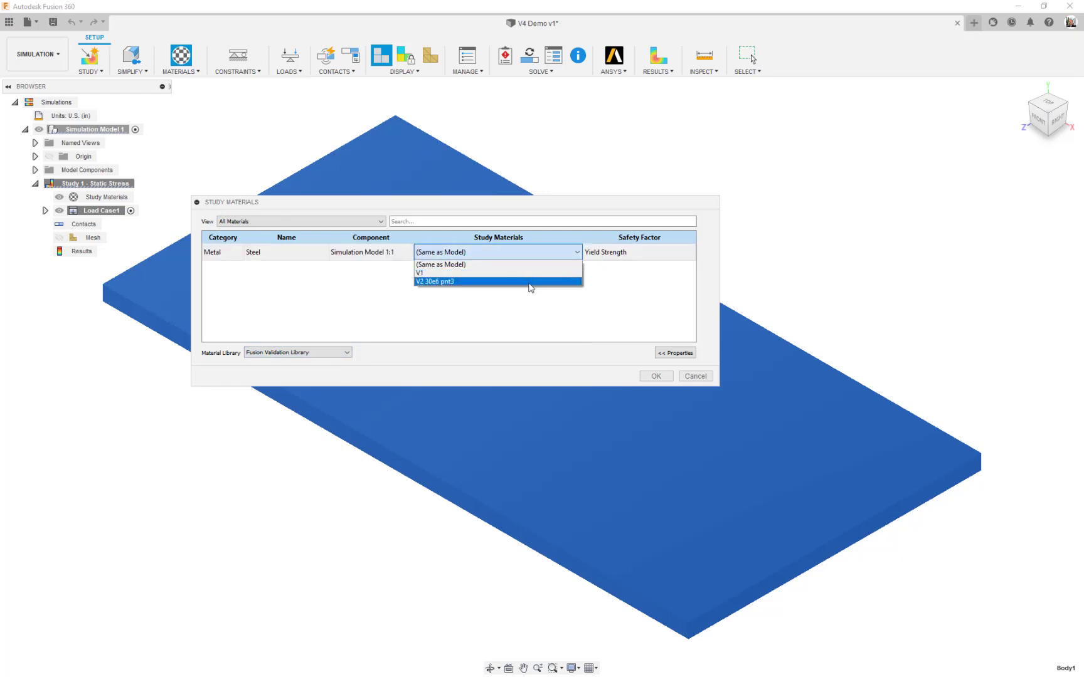
left_click(533, 281)
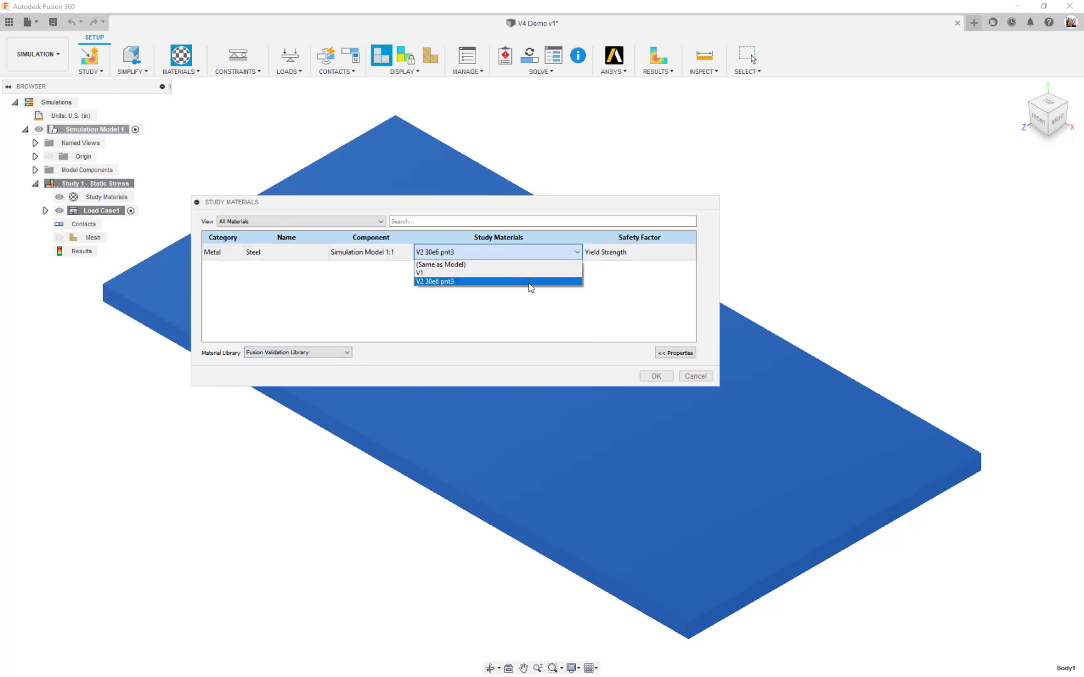
left_click(665, 354)
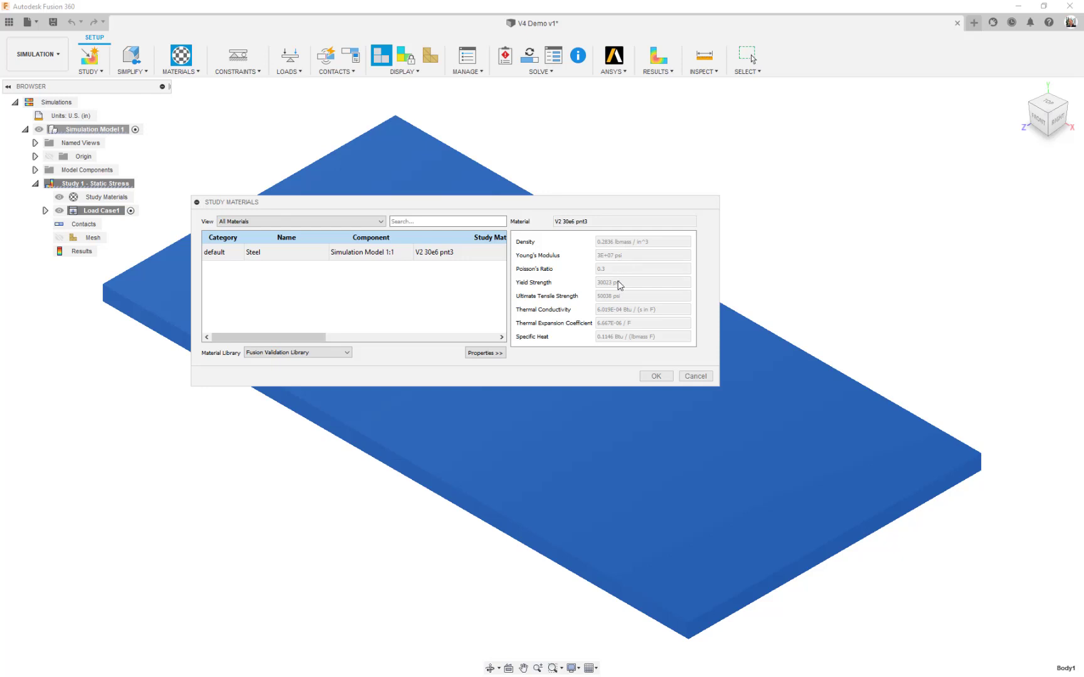
left_click(656, 376)
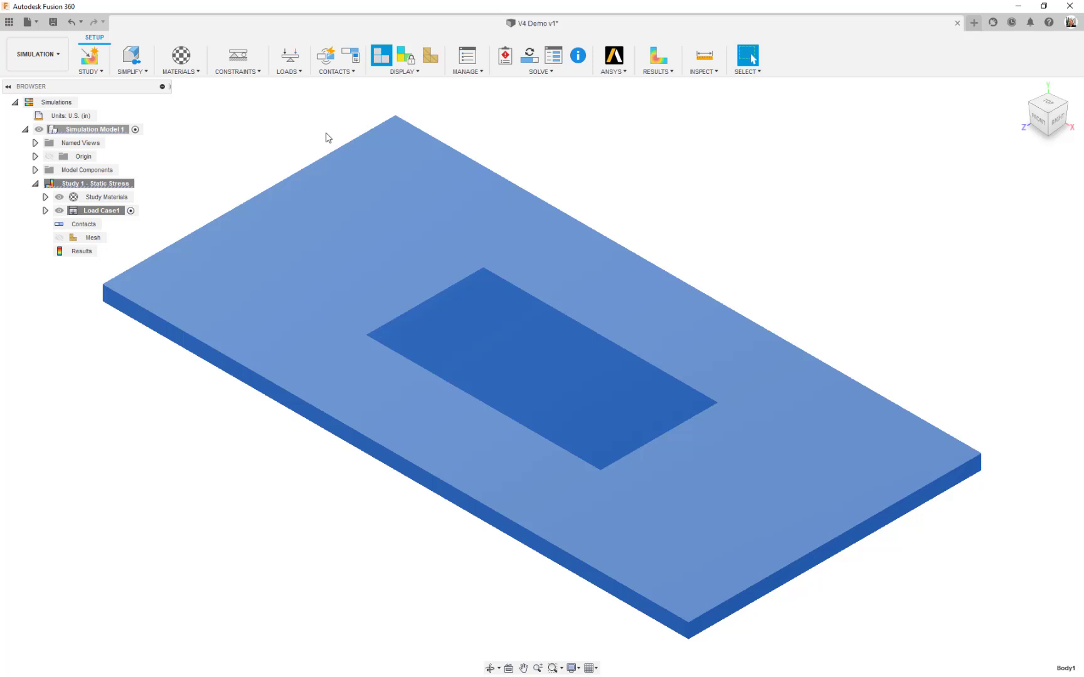
- Start a Fixed structural constraint, clear the preselected body and target the mid-thickness edges on both short ends of the plate
left_click(242, 59)
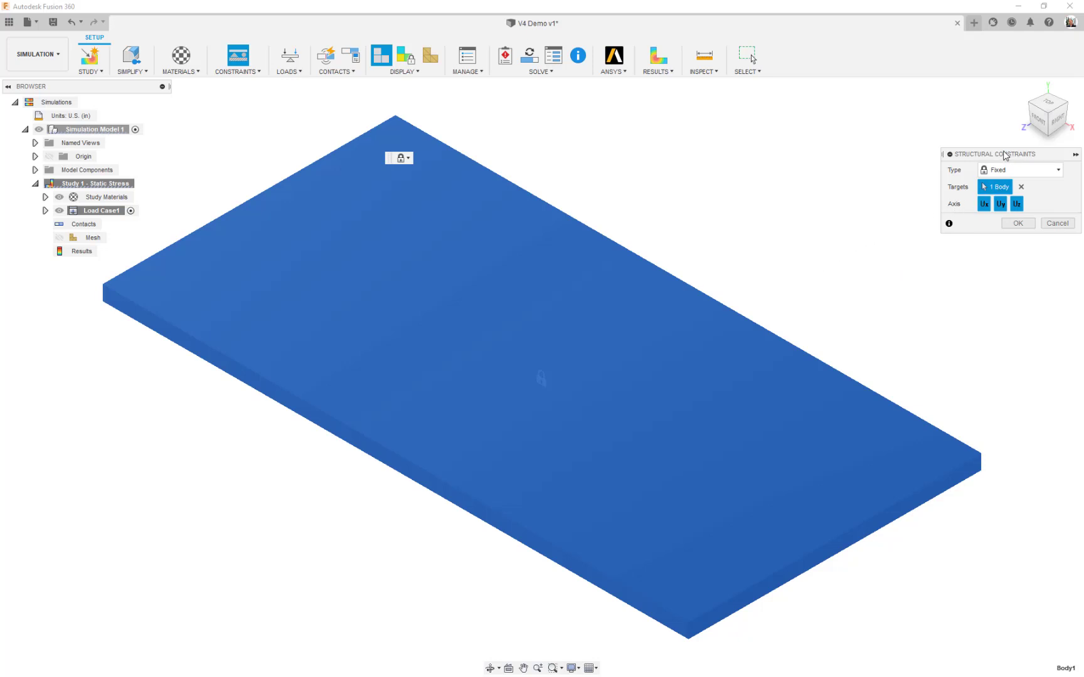
left_click_drag(1003, 154, 625, 75)
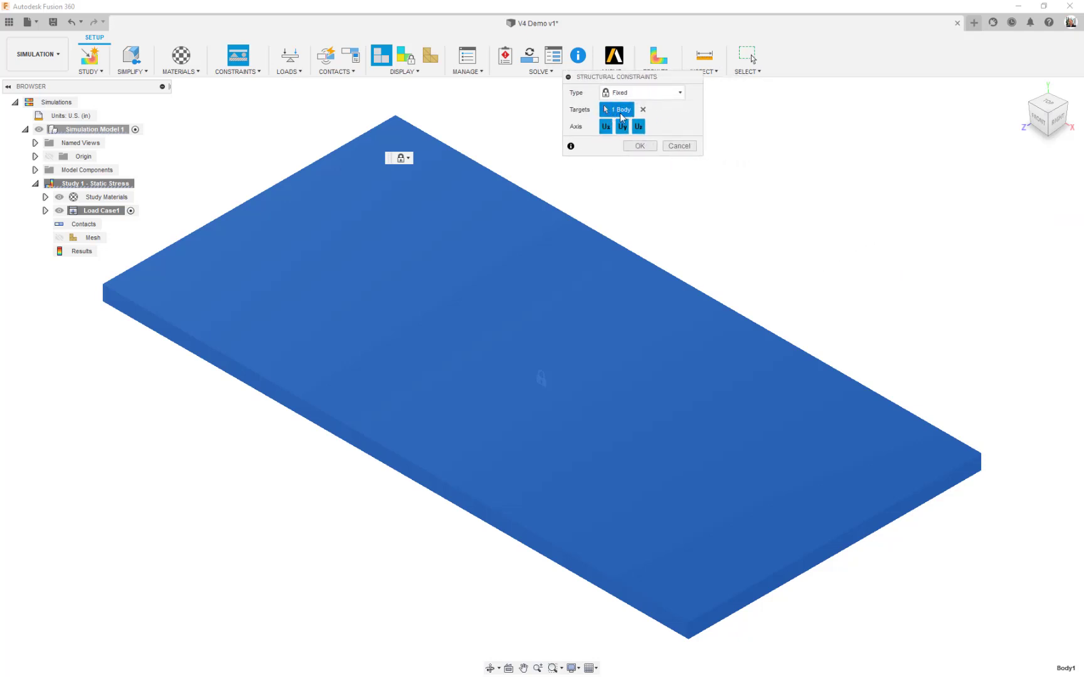
left_click(644, 109)
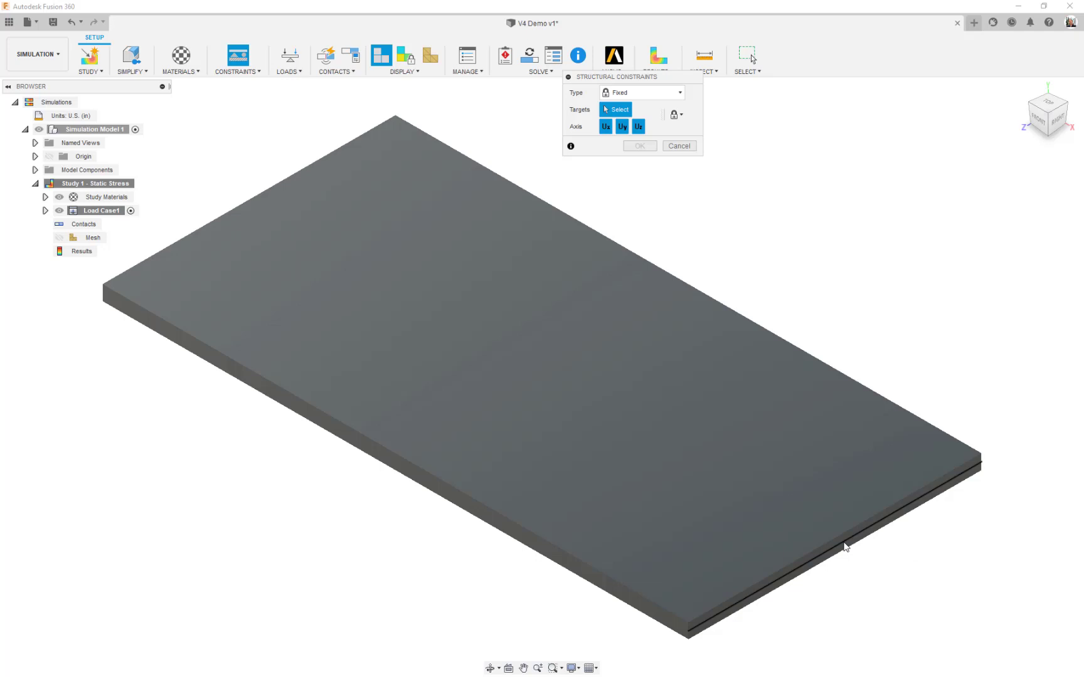
left_click(844, 547)
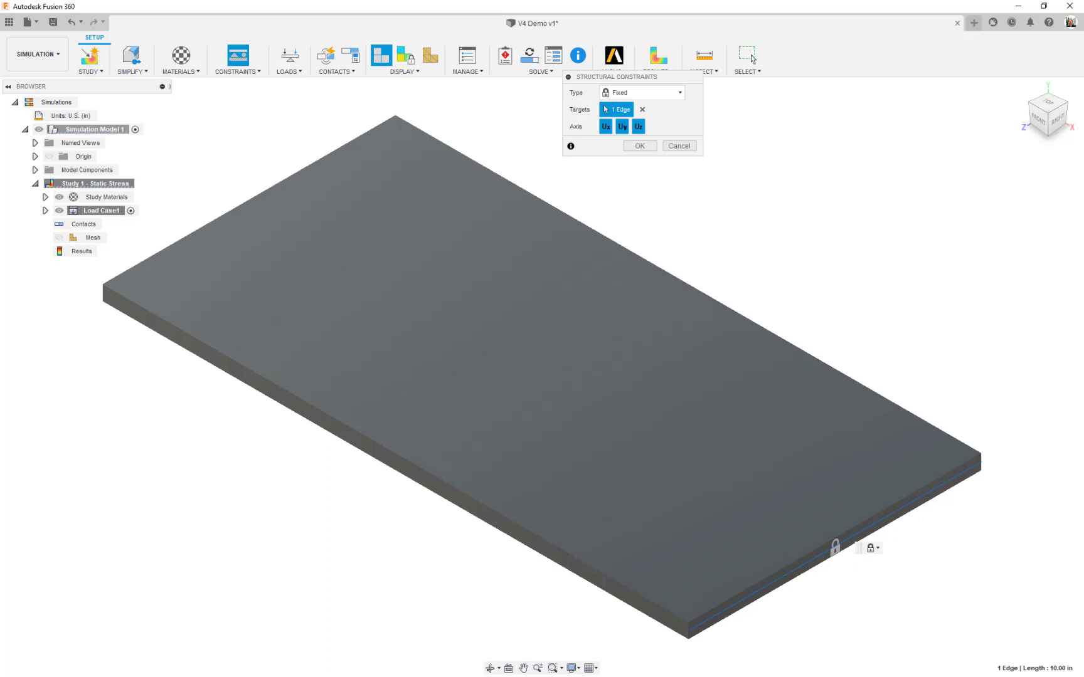
middle_click_drag(124, 421, 209, 459, "shift")
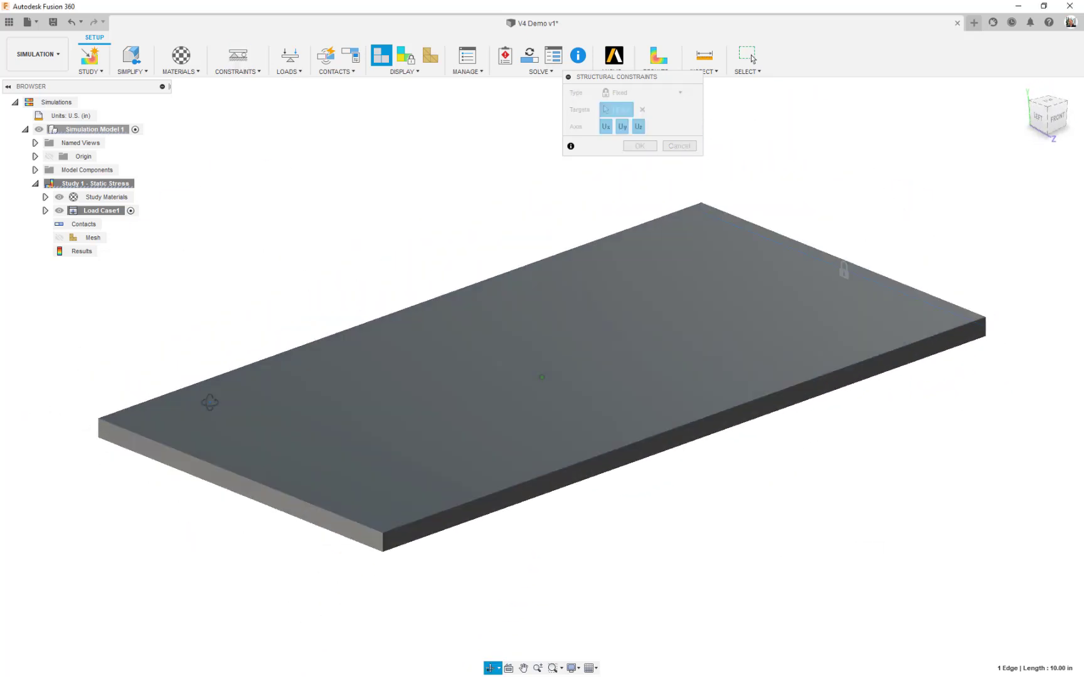
left_click(210, 477)
middle_click_drag(551, 595, 453, 593, "shift")
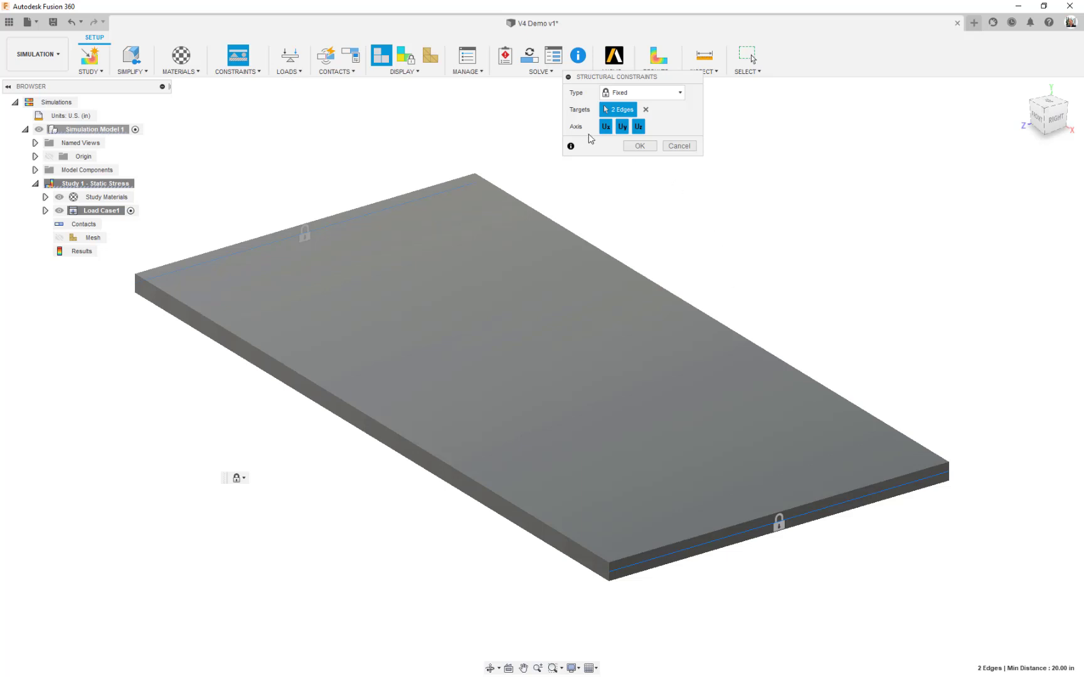
- Limit the short-end constraint to the Ux and Uy directions, leave Uz free and apply it
left_click(606, 127)
left_click(622, 127)
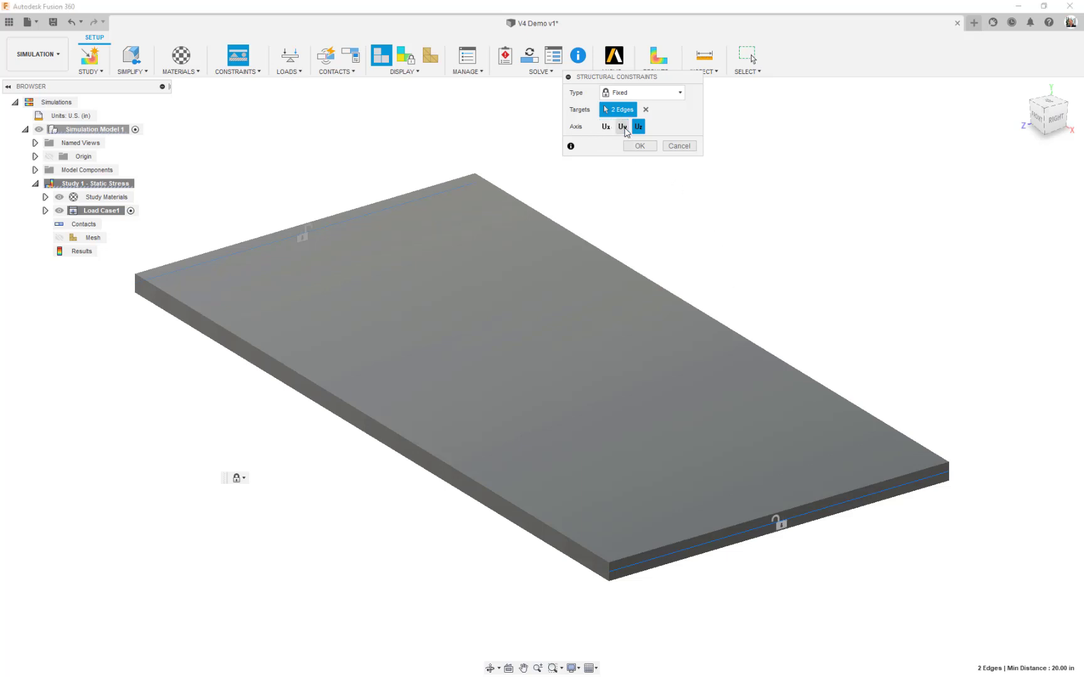
left_click(638, 128)
left_click(622, 129)
left_click(606, 127)
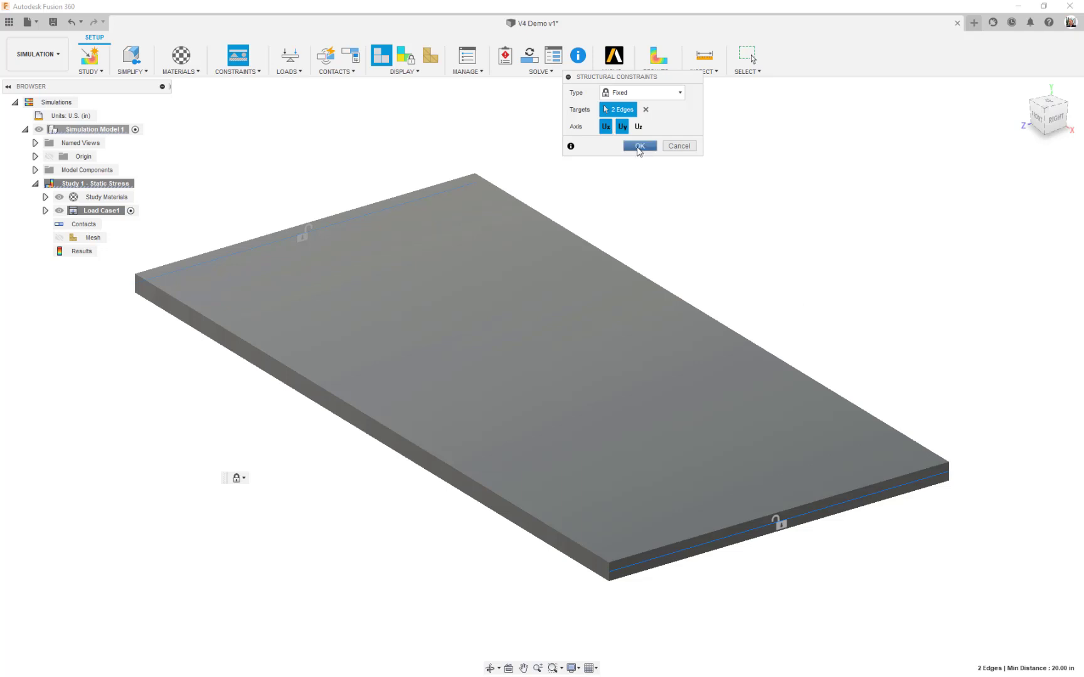
left_click(639, 147)
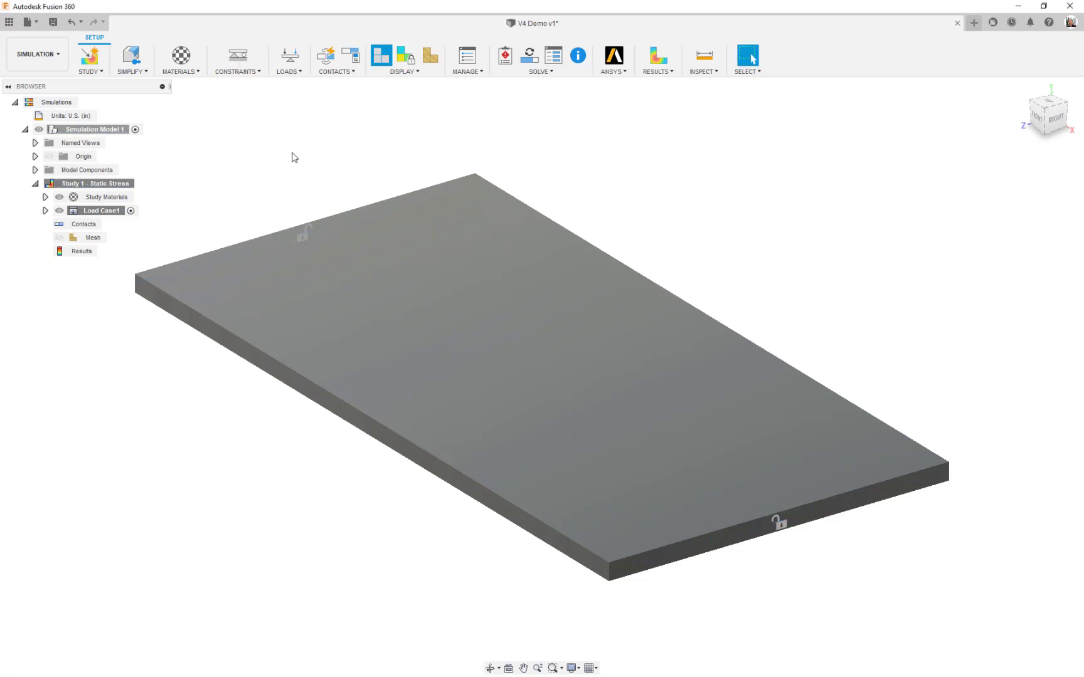
- Add a Fixed structural constraint to the mid-thickness edges on both long sides of the plate, constraining Uy and Uz with Ux free
left_click(243, 65)
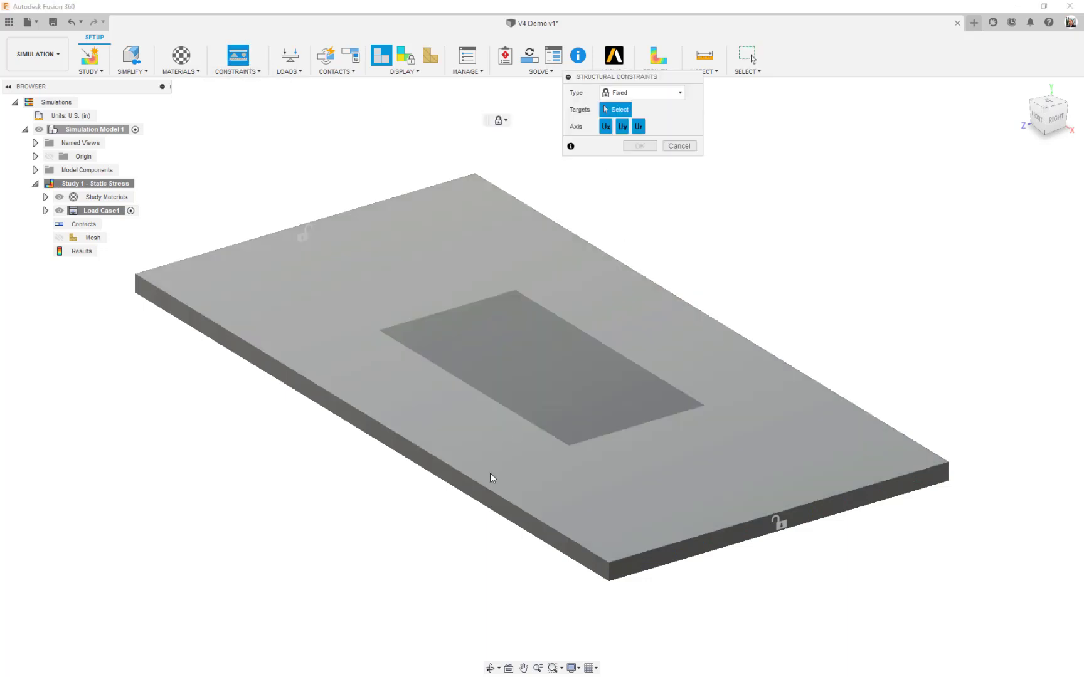
left_click(489, 497)
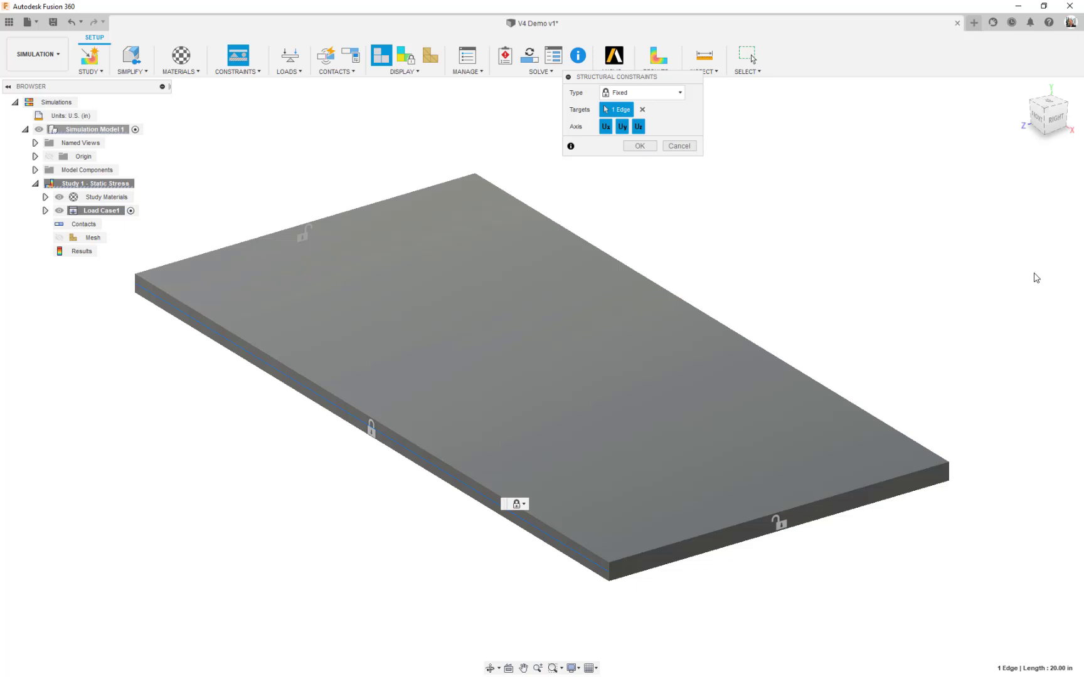
middle_click_drag(1043, 261, 929, 308, "shift")
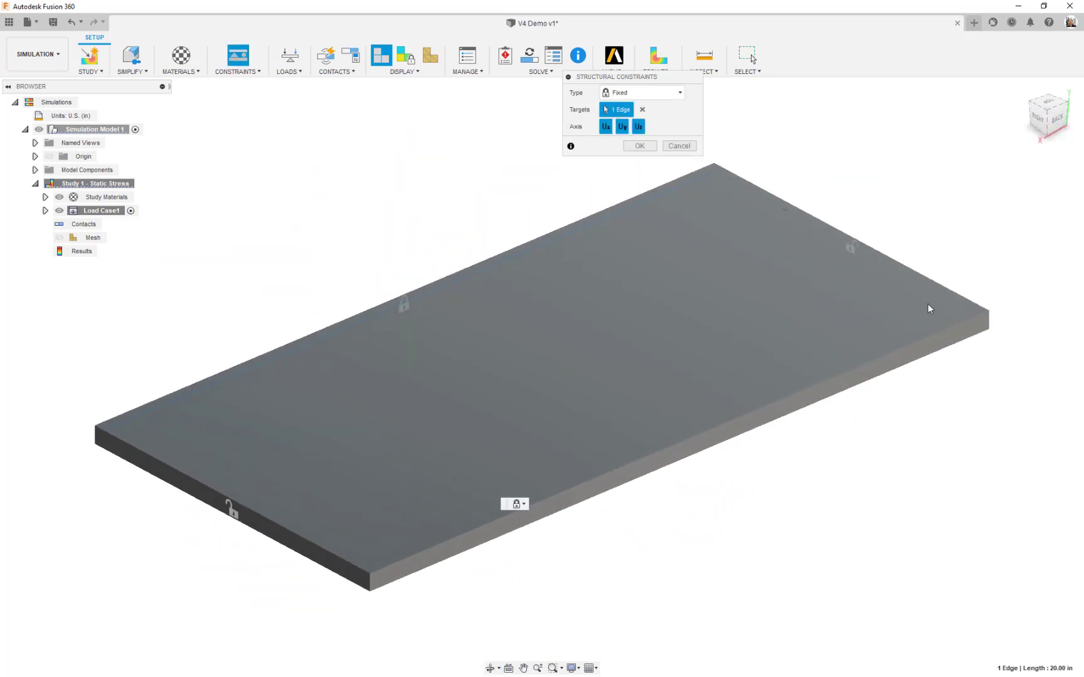
left_click(833, 390)
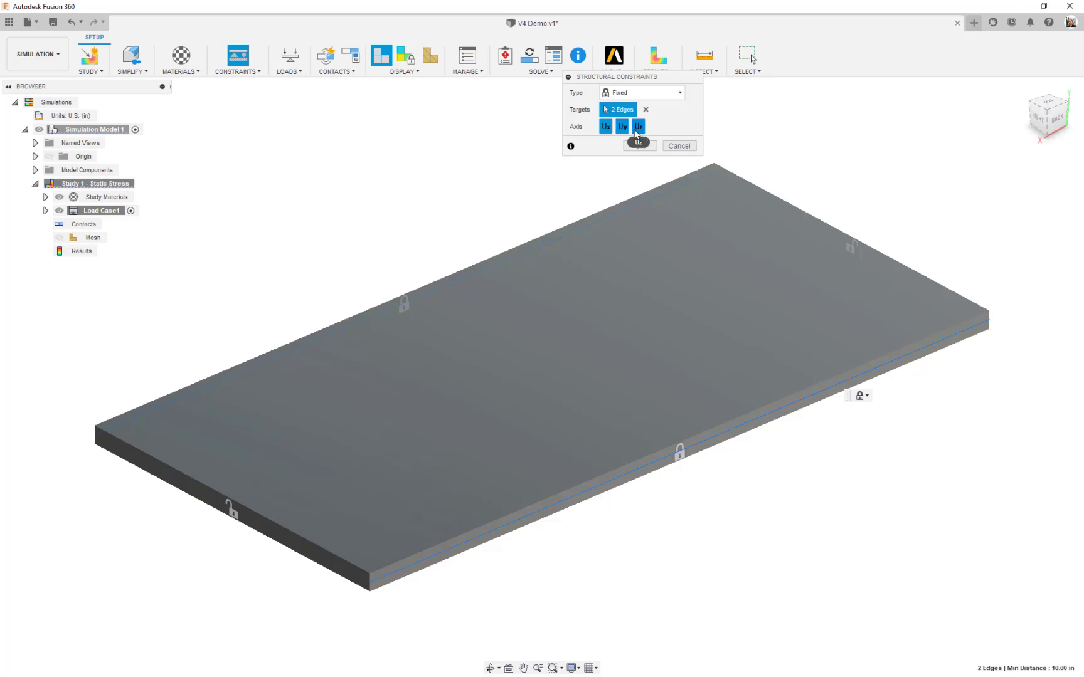
left_click(605, 127)
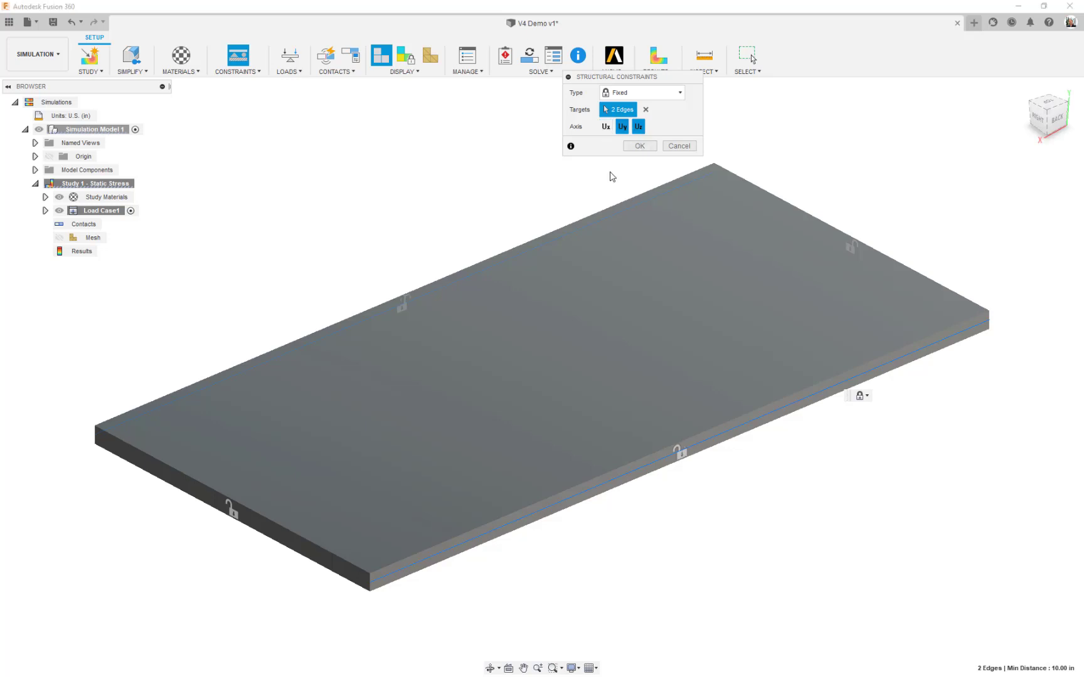
left_click(639, 147)
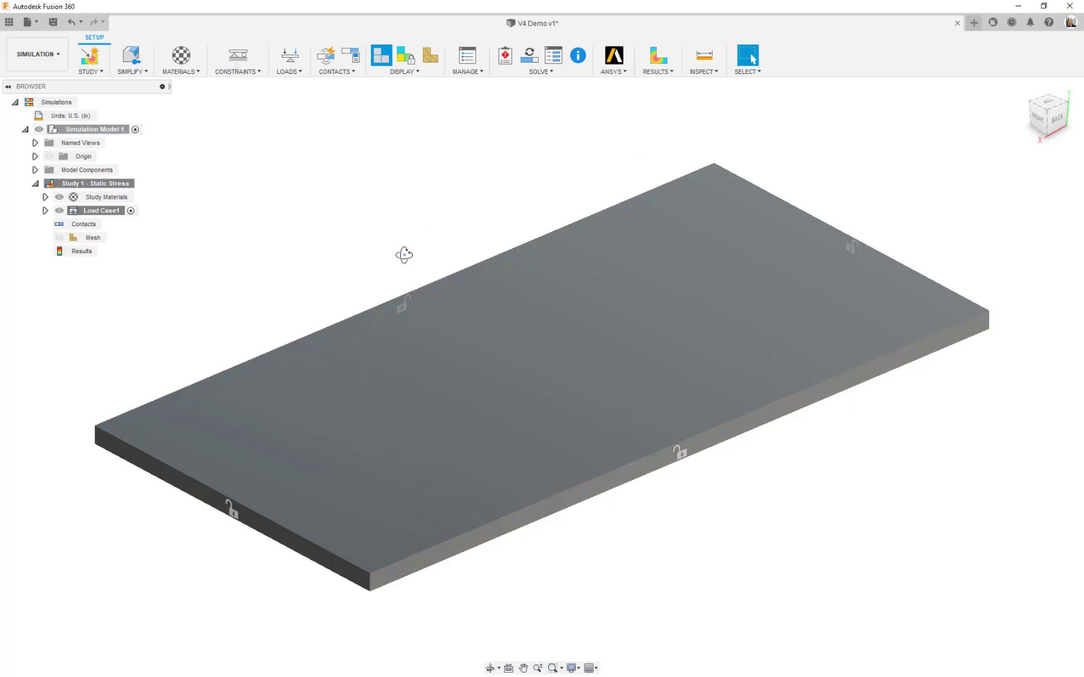
- Apply a 100 psi Pressure load to the central rectangular face on top of the plate
middle_click_drag(404, 254, 510, 245, "shift")
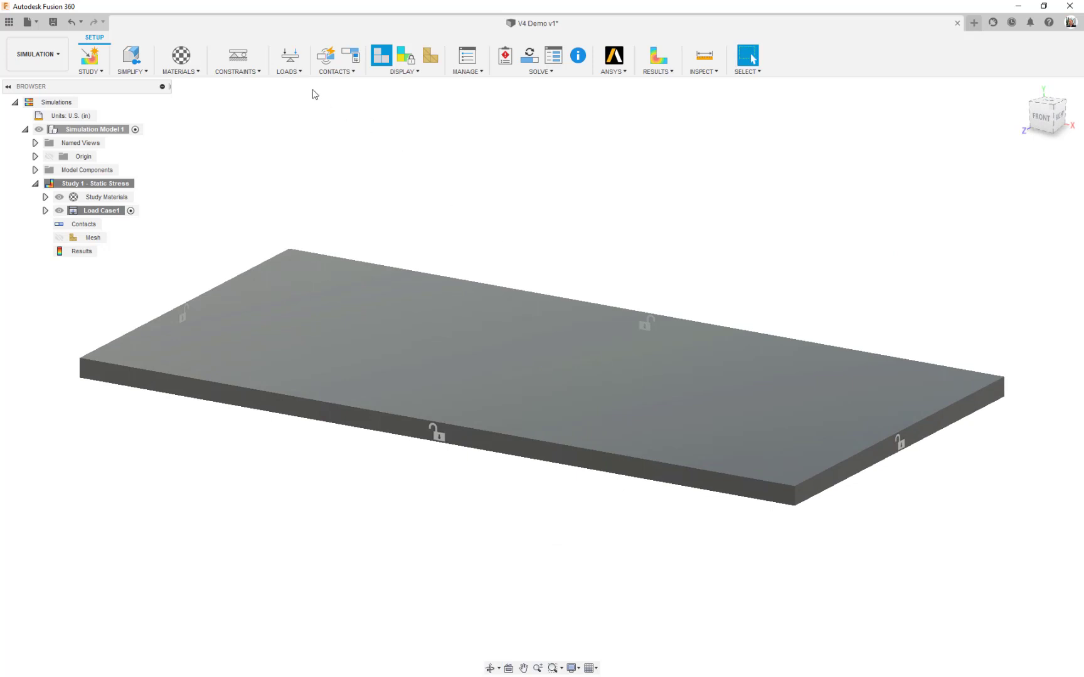
left_click(290, 59)
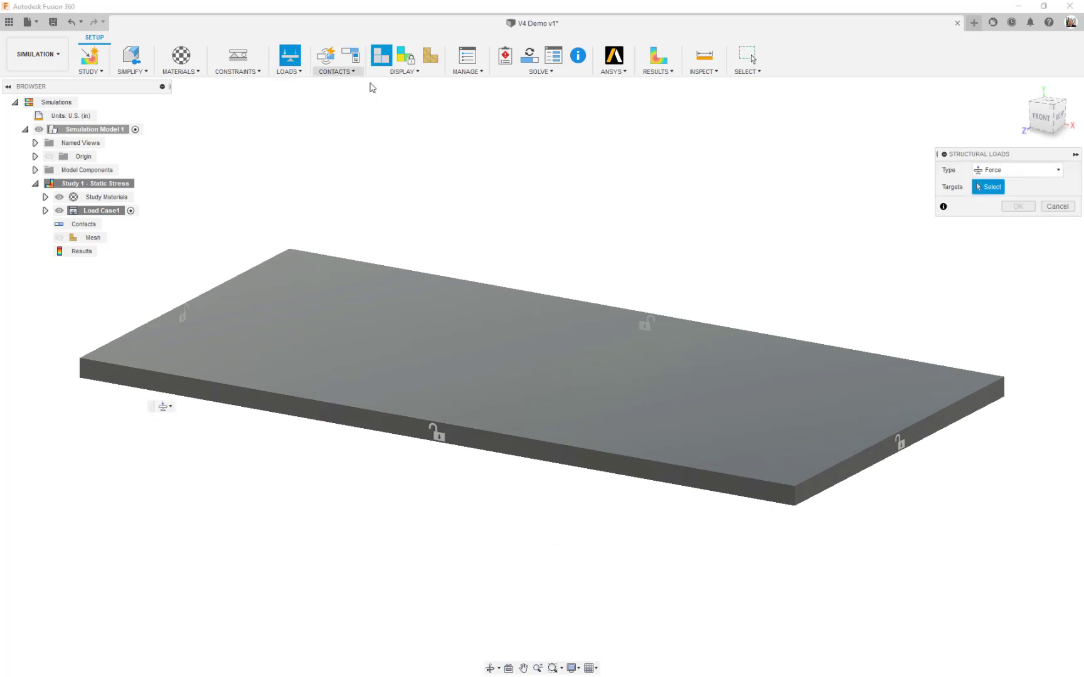
left_click_drag(986, 161, 550, 141)
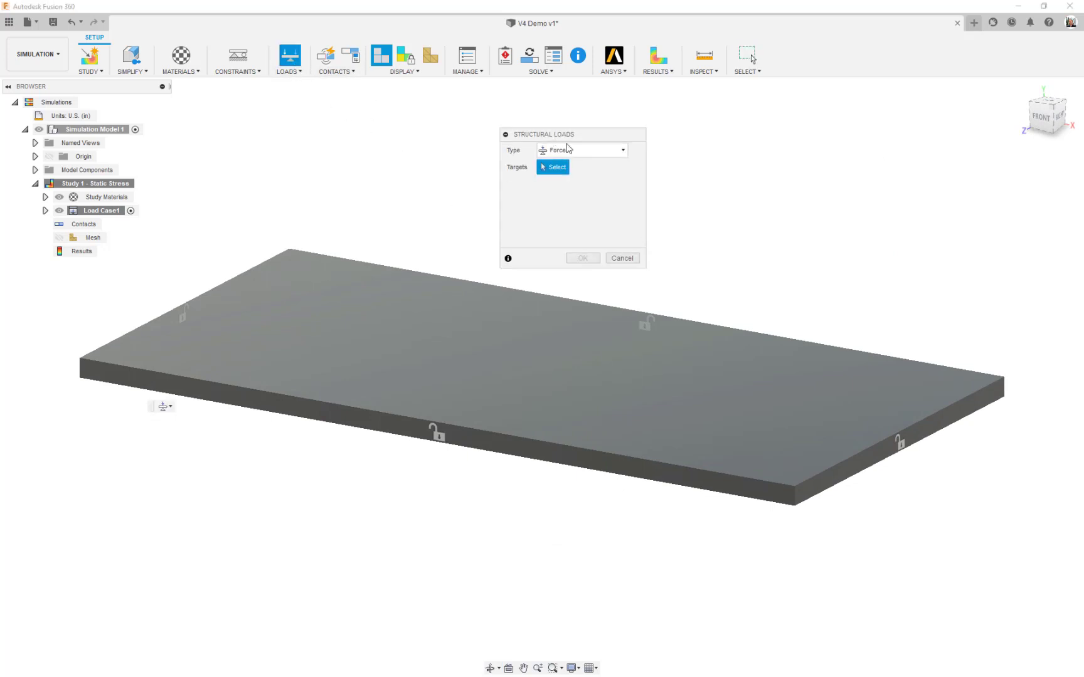
left_click(602, 150)
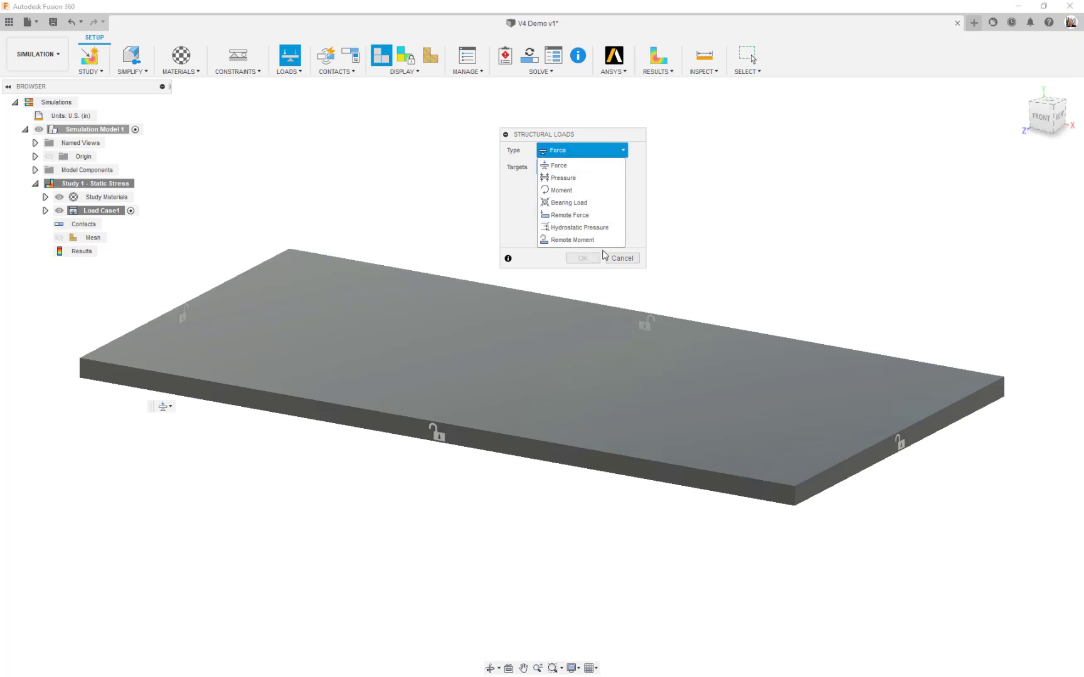
left_click(588, 179)
left_click(523, 363)
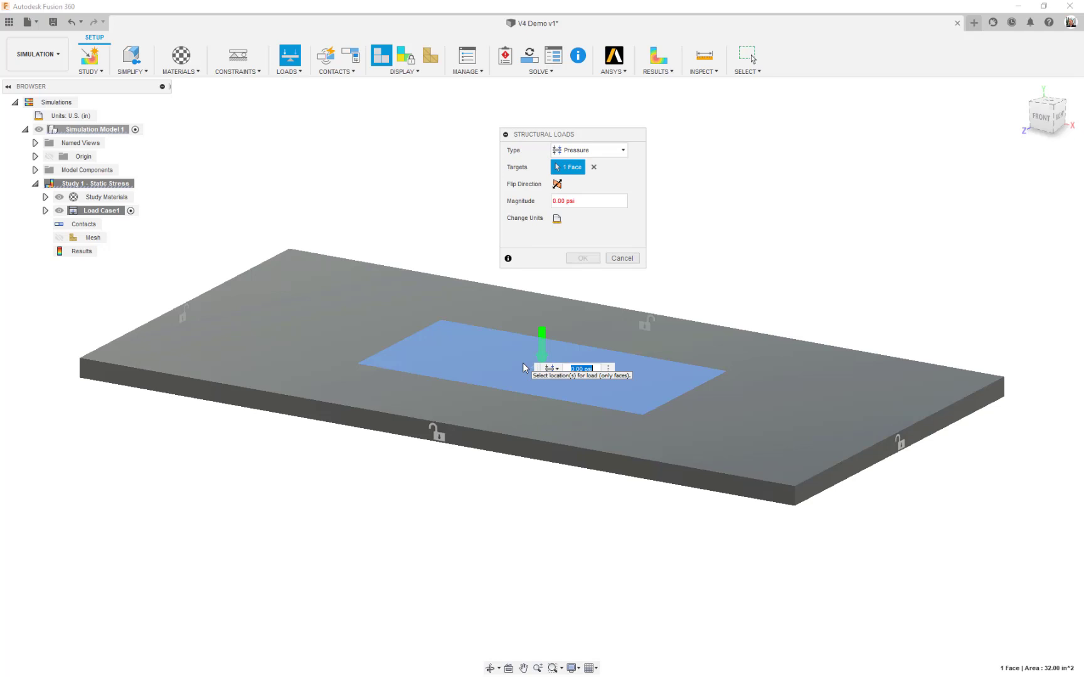
type("1")
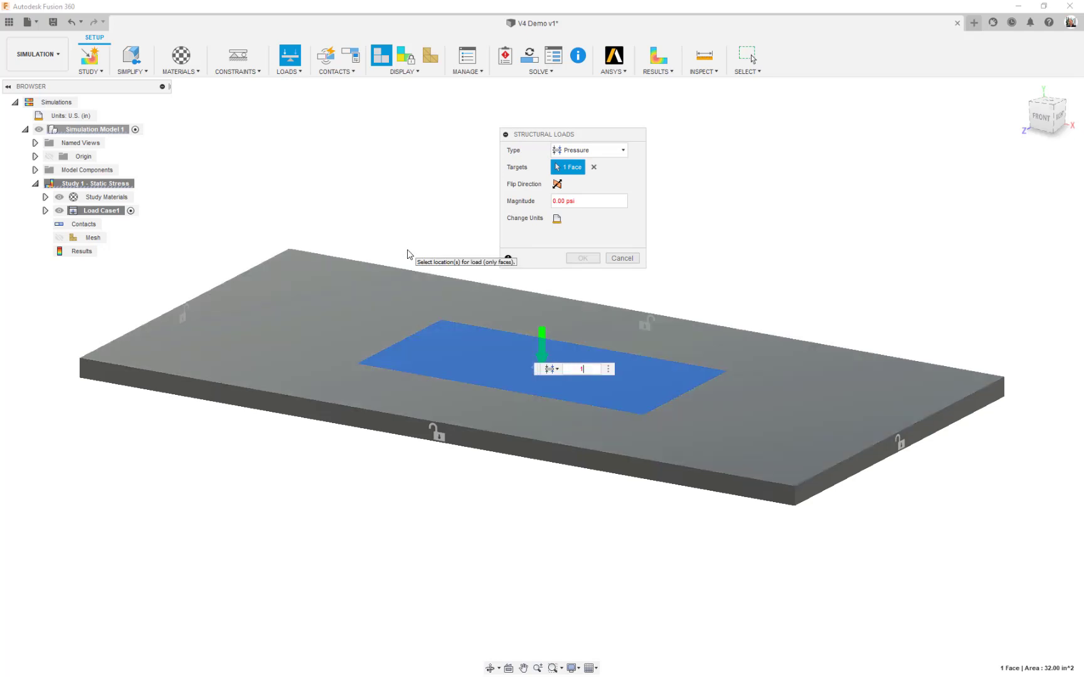
type("00")
key("Return")
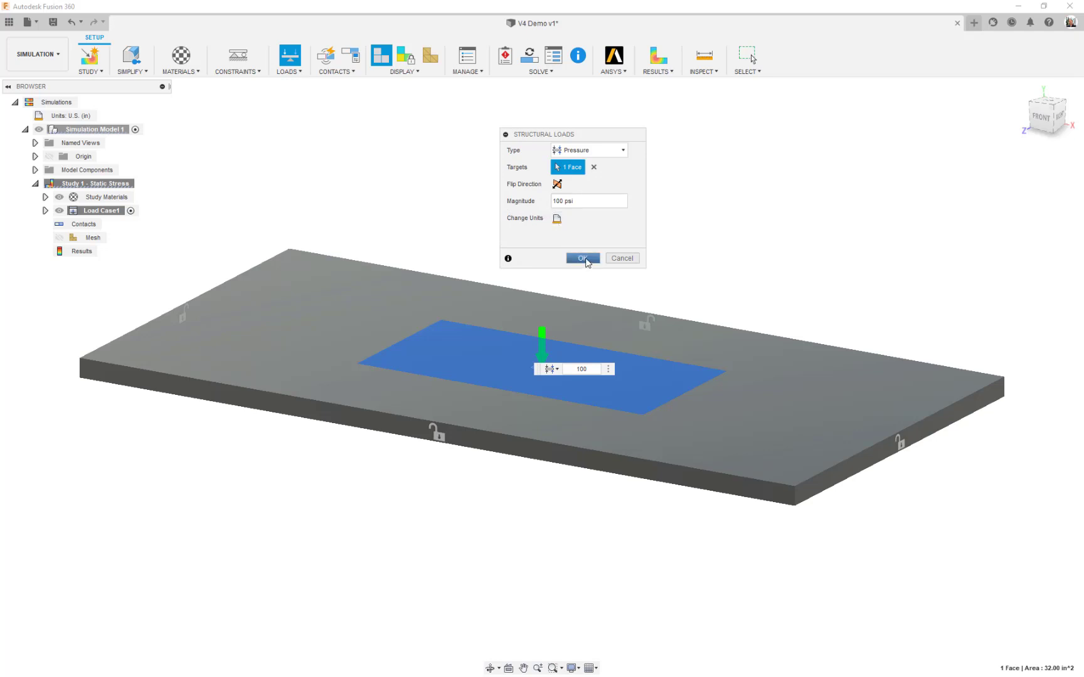
left_click(583, 259)
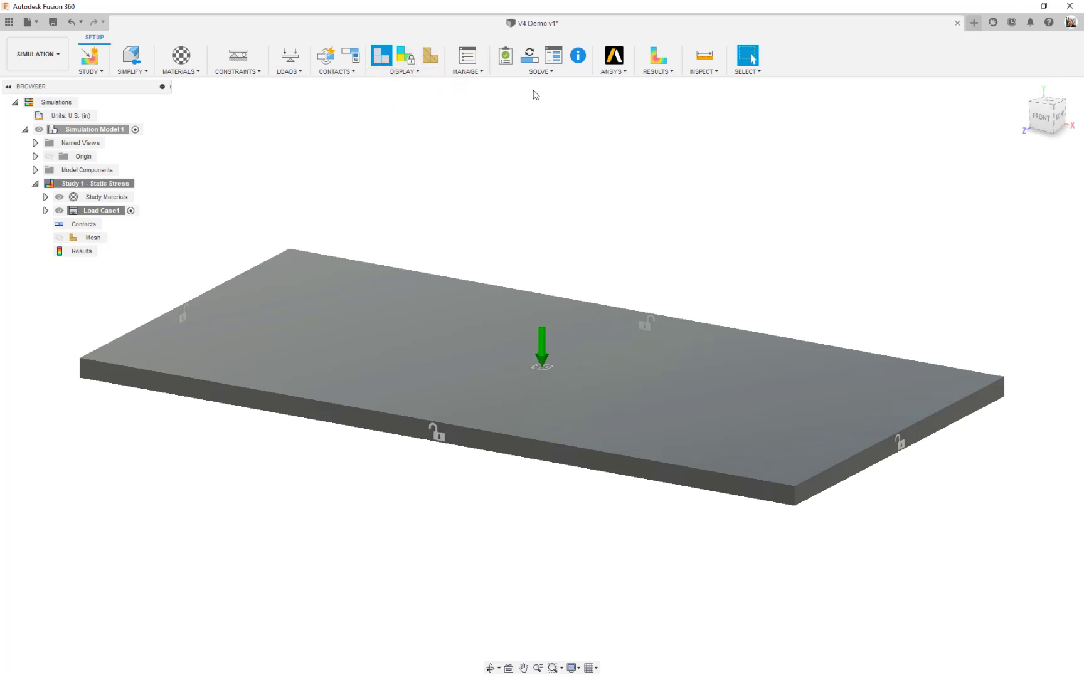
- Solve Study 1 - Static Stress locally and expand its job status details
left_click(544, 72)
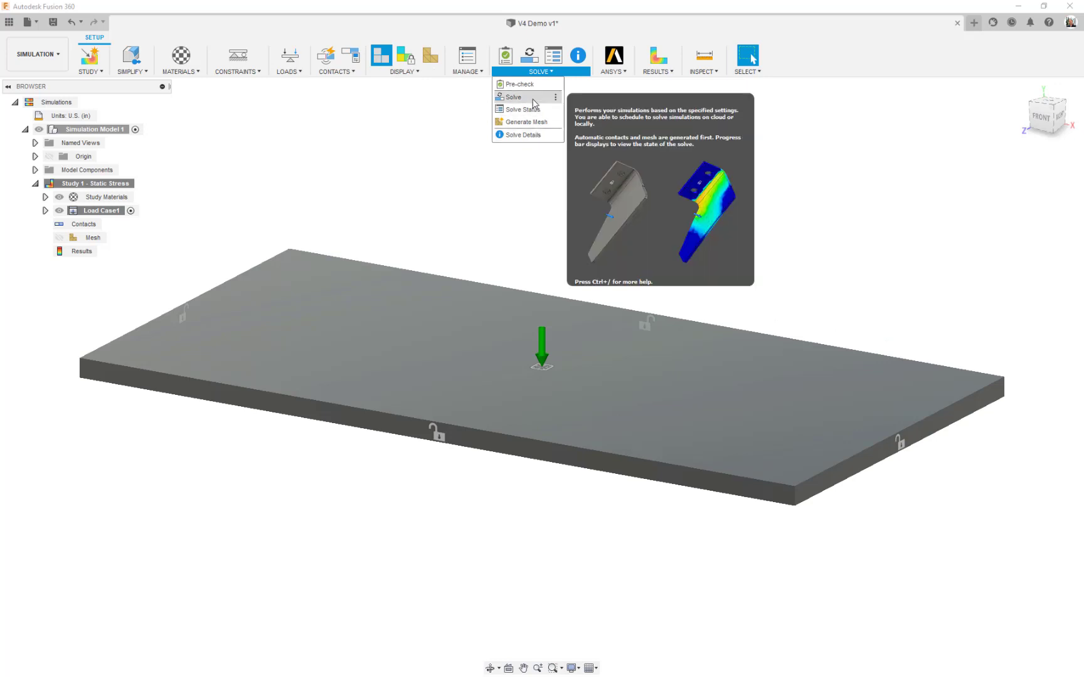
left_click(532, 99)
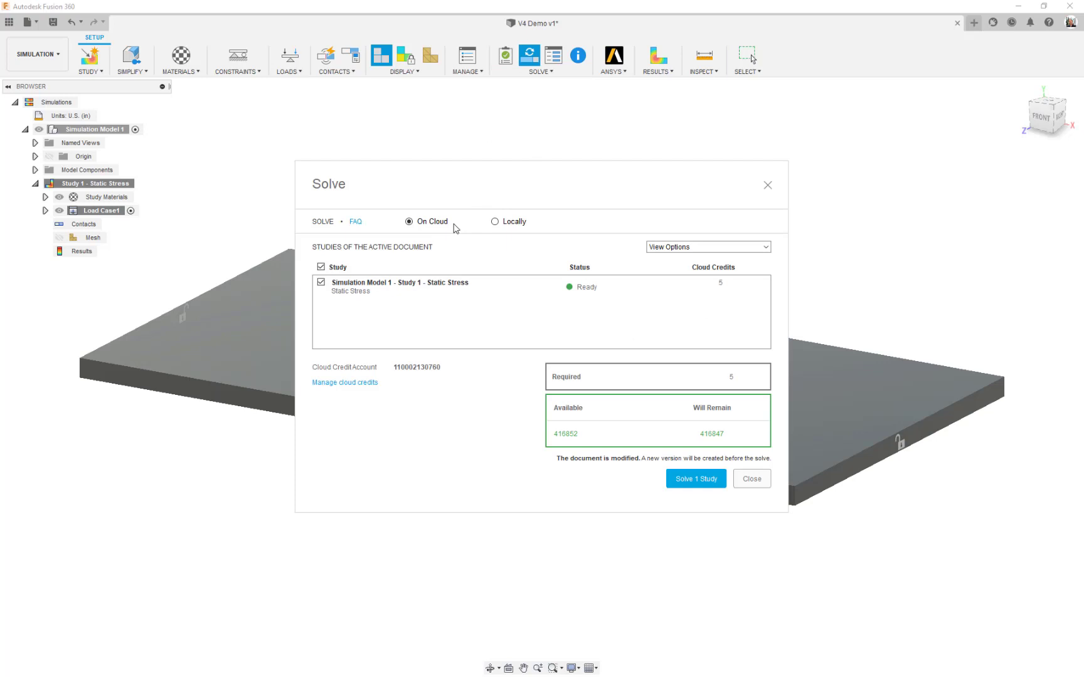
left_click(513, 222)
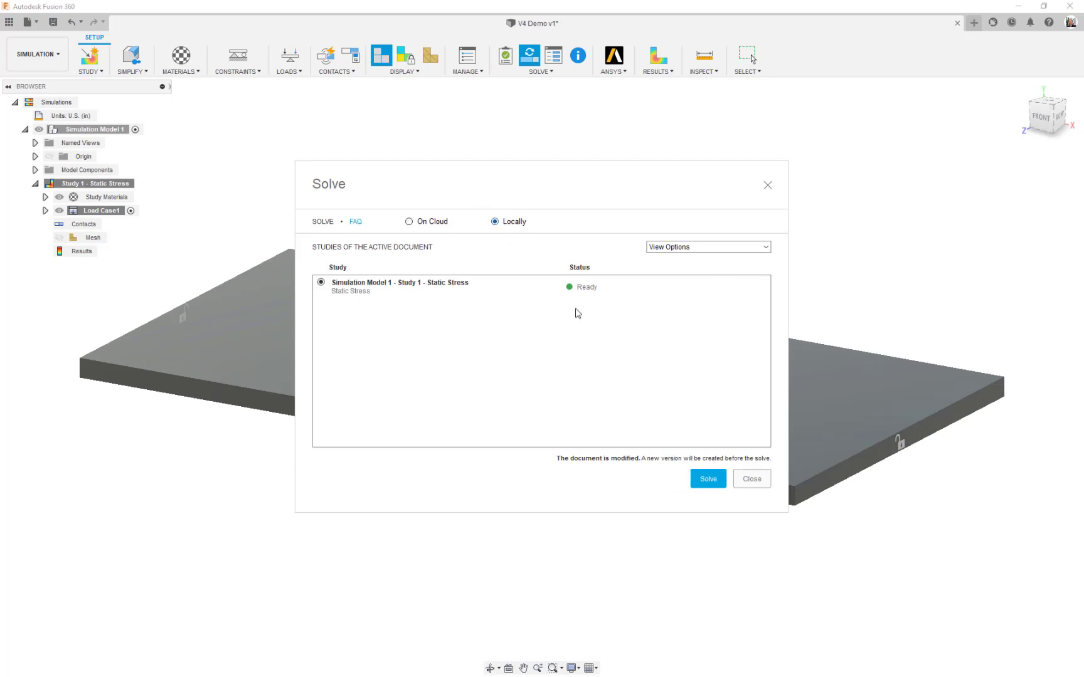
left_click(708, 479)
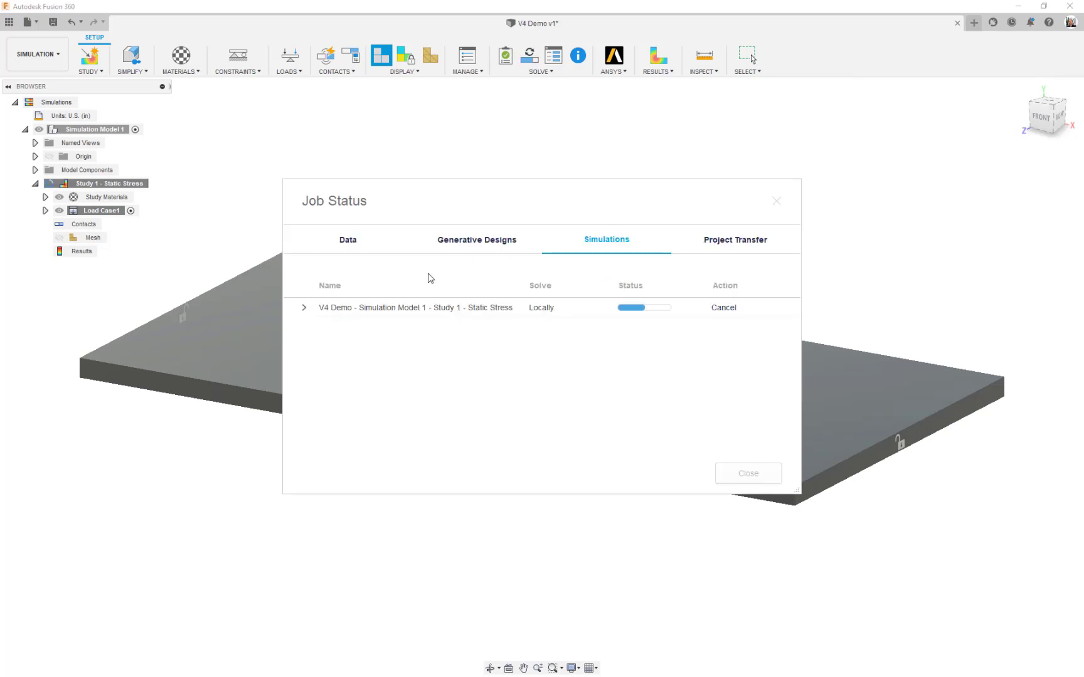
left_click(306, 309)
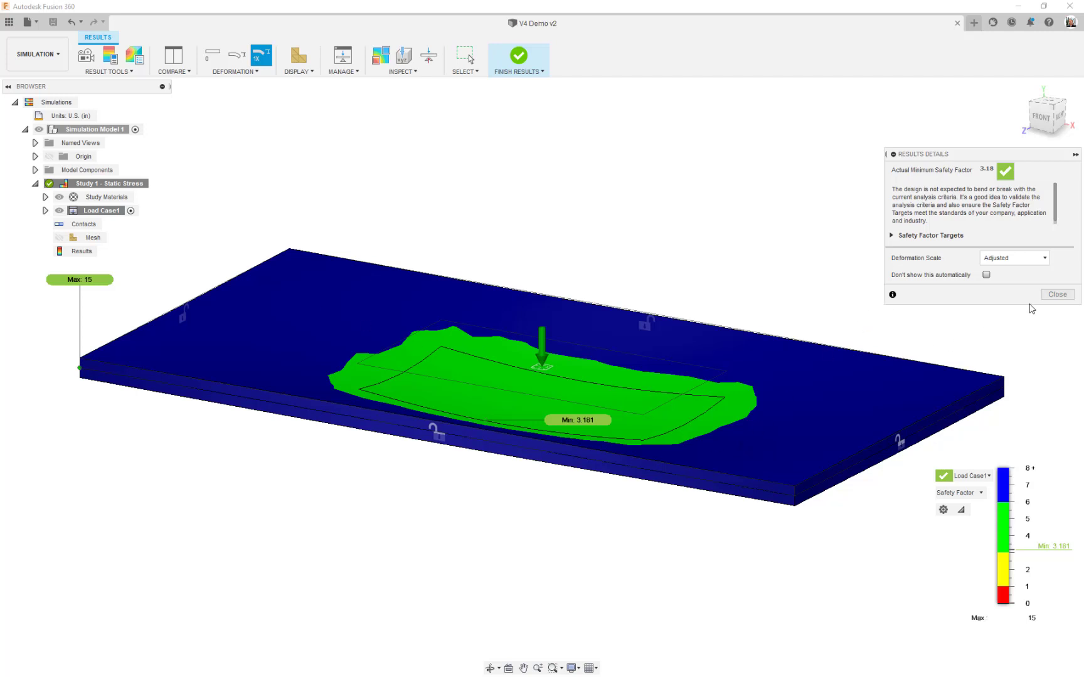
- Close the results details and display the Stress result on the plate
left_click(1057, 294)
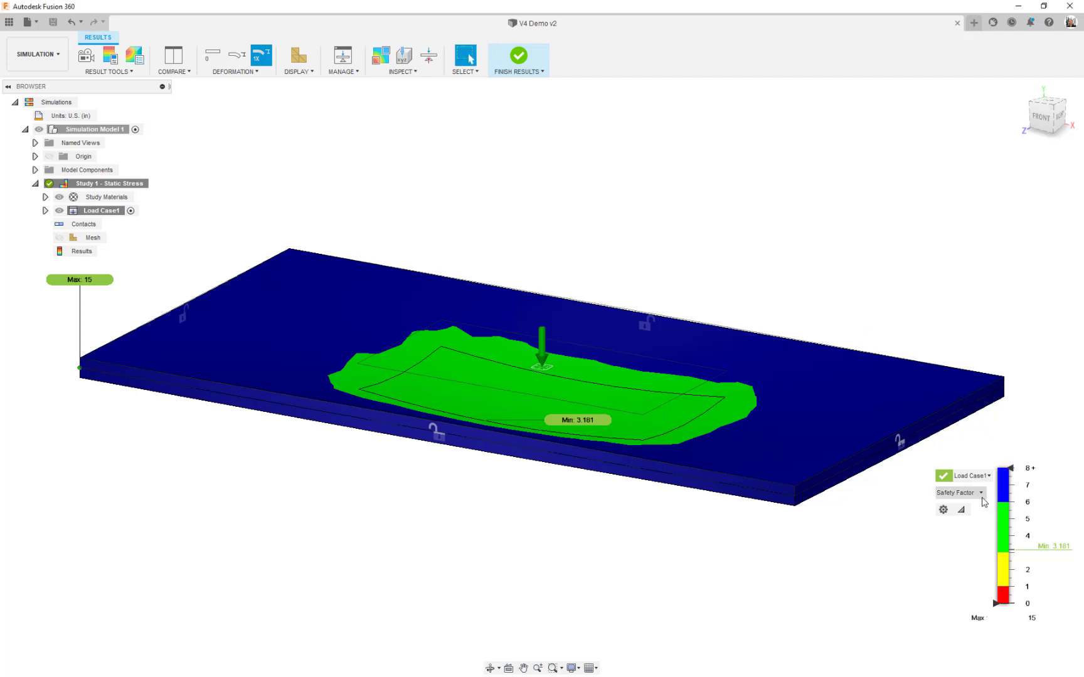
left_click(981, 494)
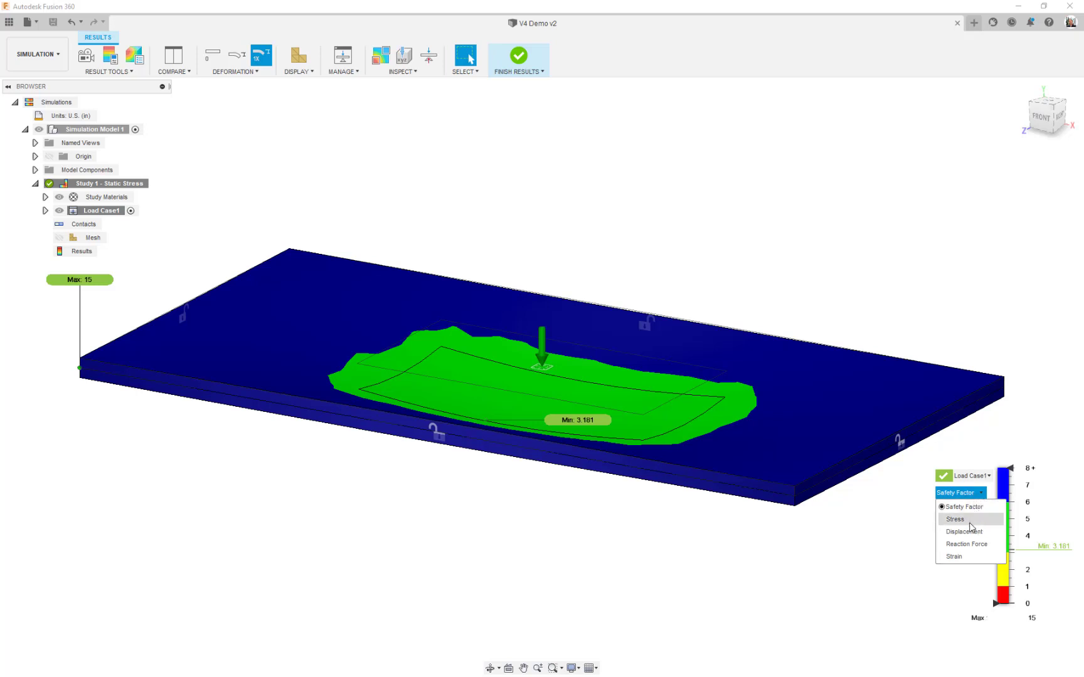
left_click(970, 521)
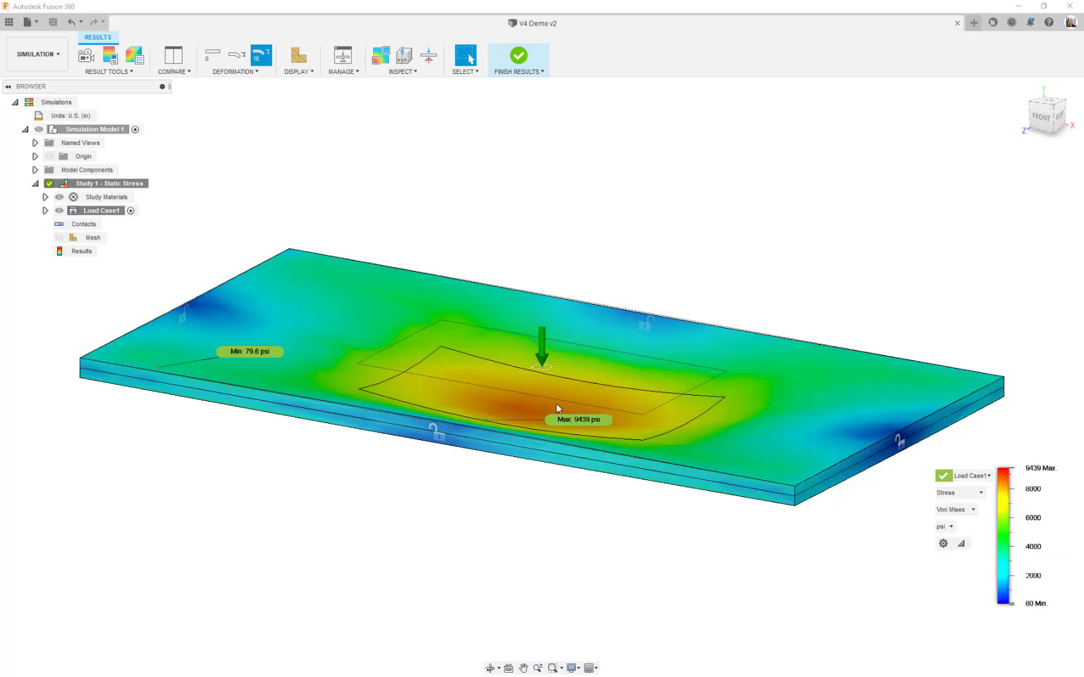
- Review the Normal XX, Normal YY and Normal ZZ stress components on the plate in turn
left_click(961, 512)
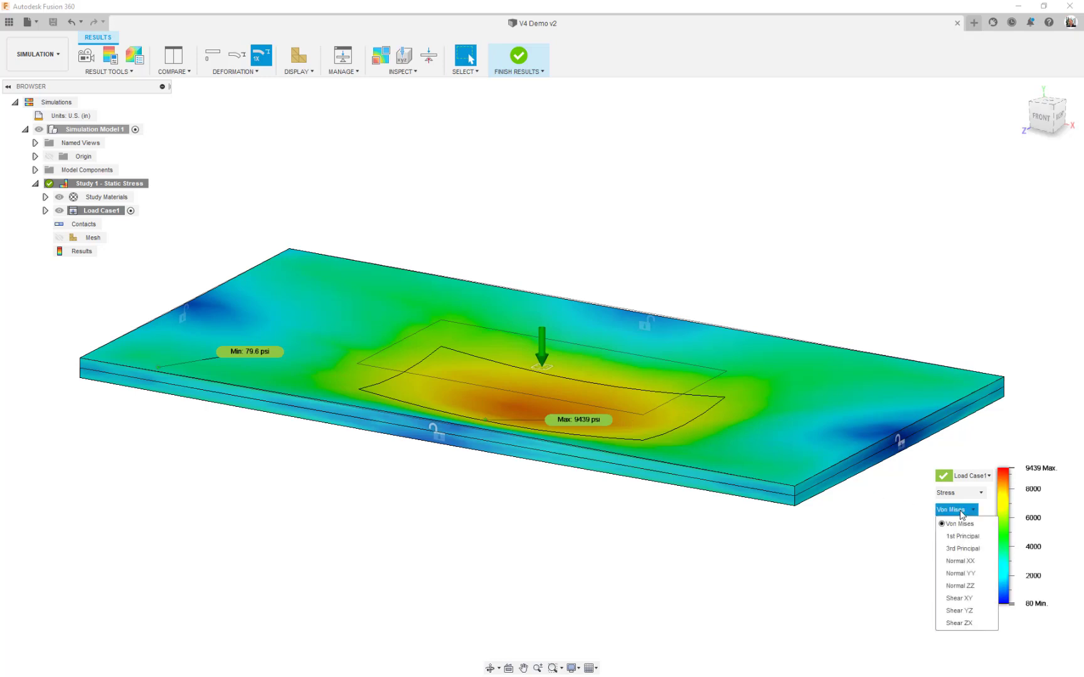
left_click(966, 561)
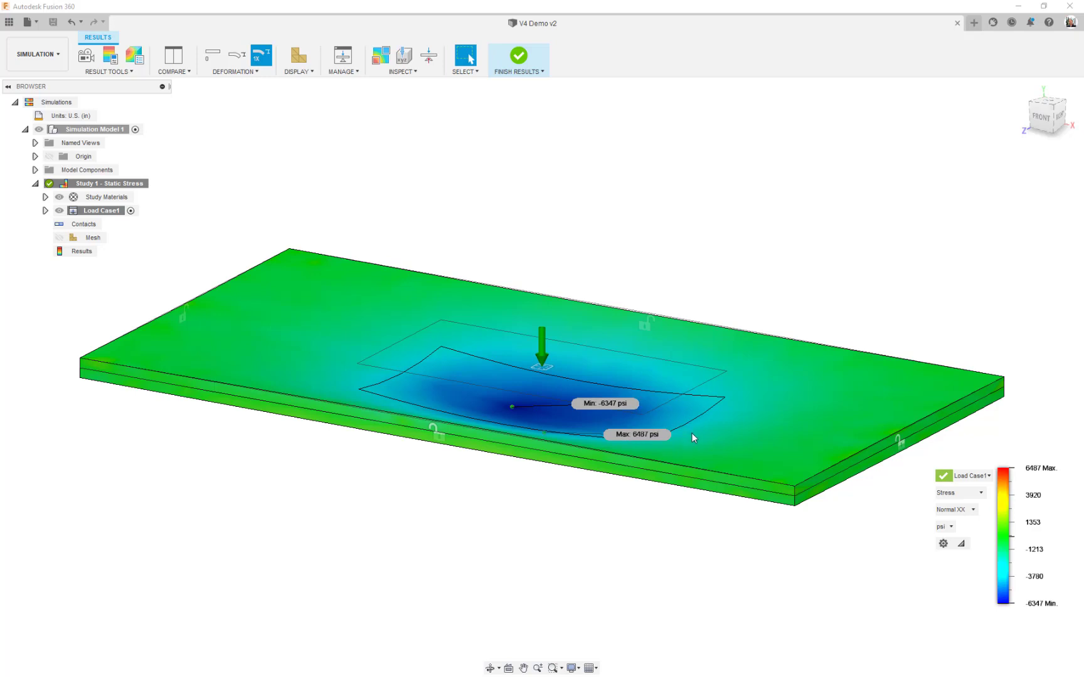
left_click(969, 510)
left_click(973, 577)
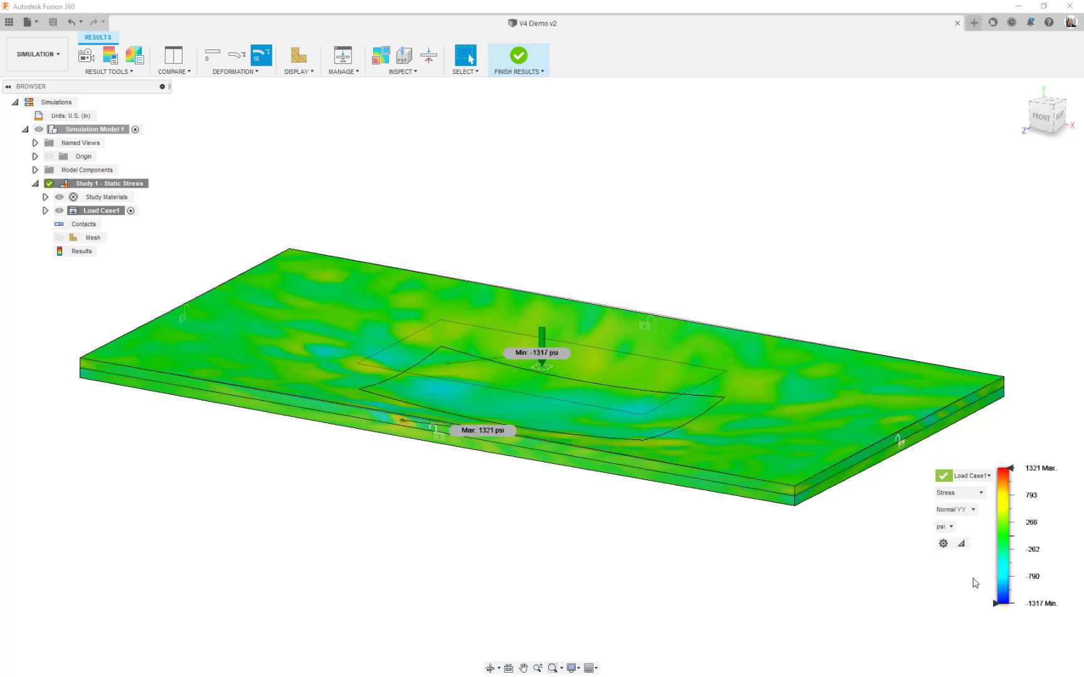
left_click(966, 510)
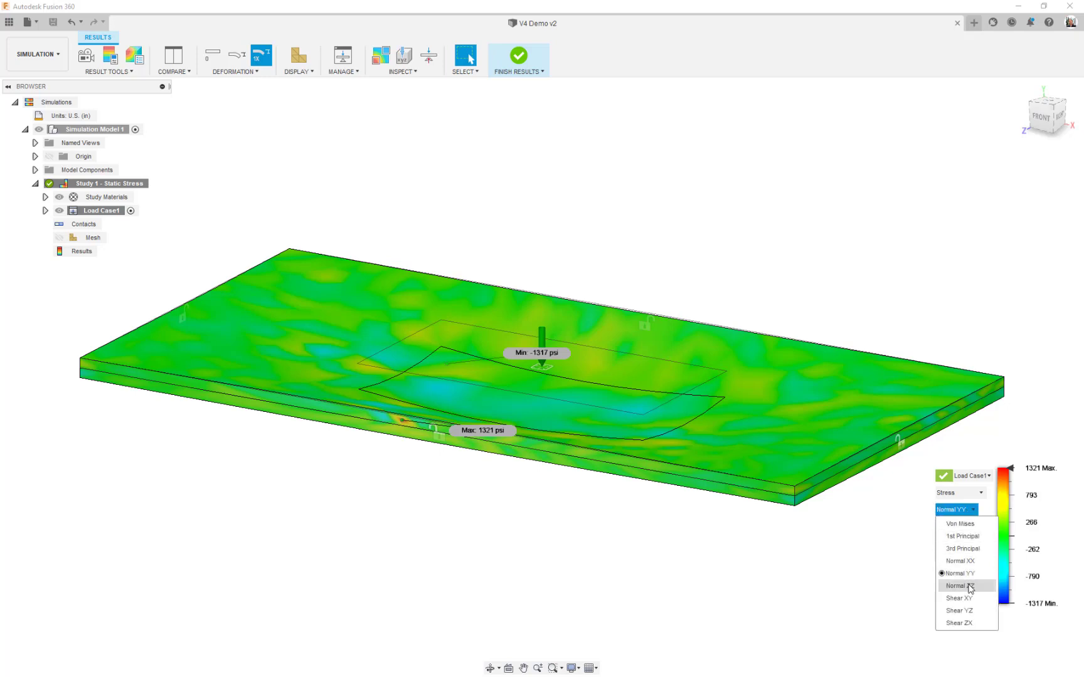
left_click(967, 585)
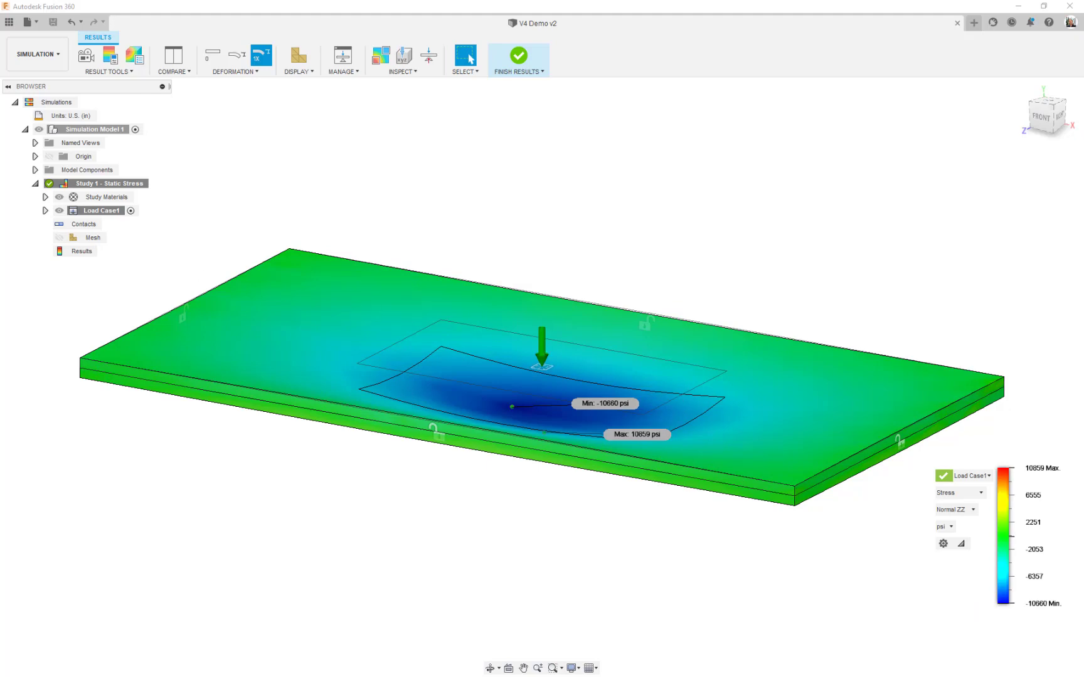
- Check the V4 plate's theoretical max stress in the Fusion Model Description workbook in Excel, and return to Fusion 360
left_click_drag(0, 214, 219, 156)
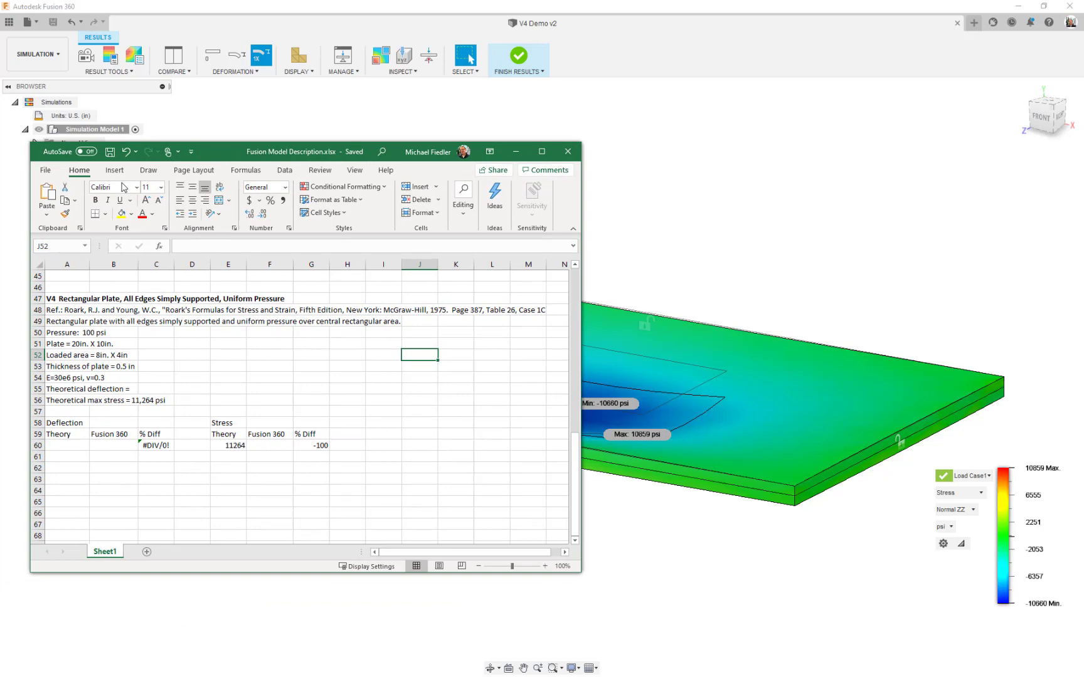
left_click(151, 404)
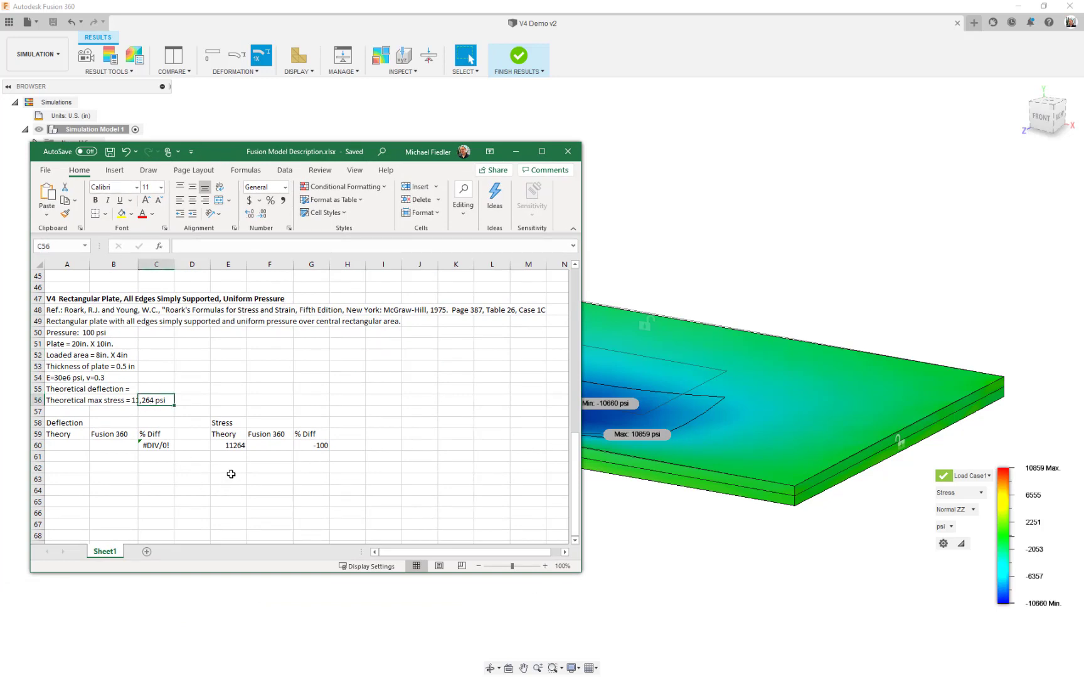
left_click(237, 410)
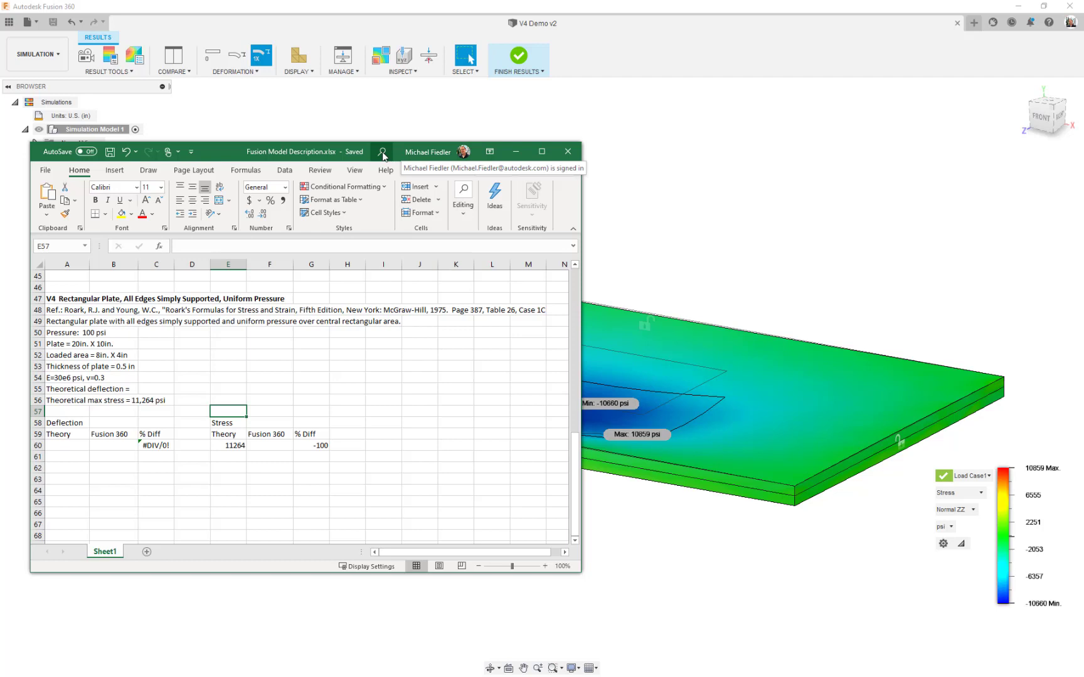
left_click_drag(359, 149, 73, 145)
key("alt+Tab")
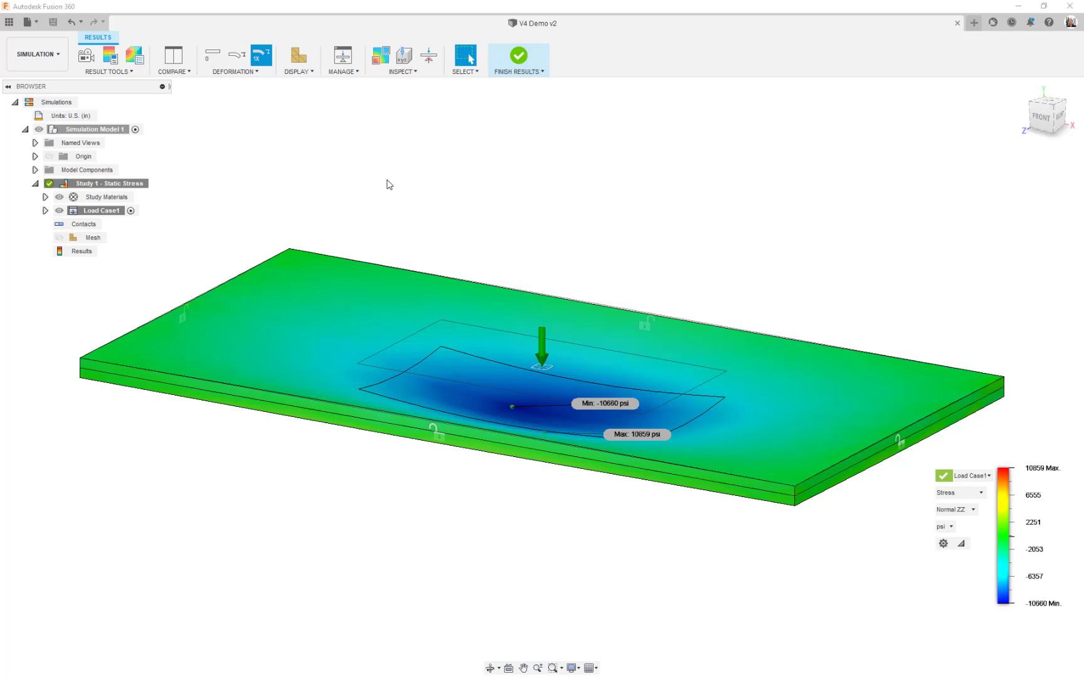
- Overlay the mesh on the Normal ZZ stress plot to inspect element density, and finish viewing the results
left_click(298, 56)
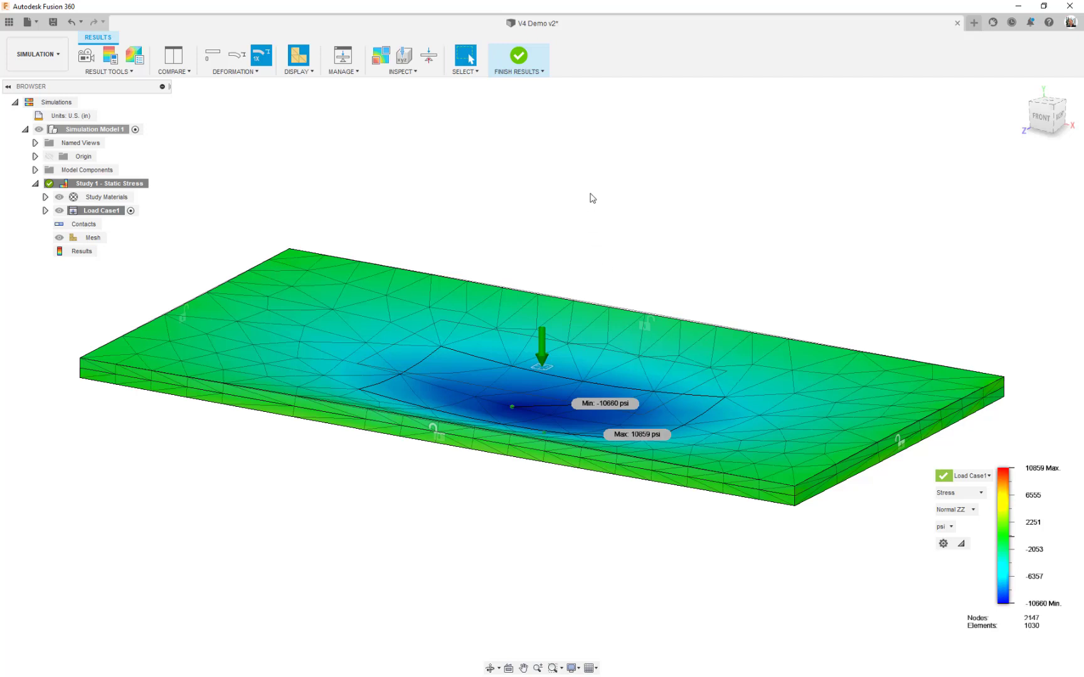
left_click(520, 58)
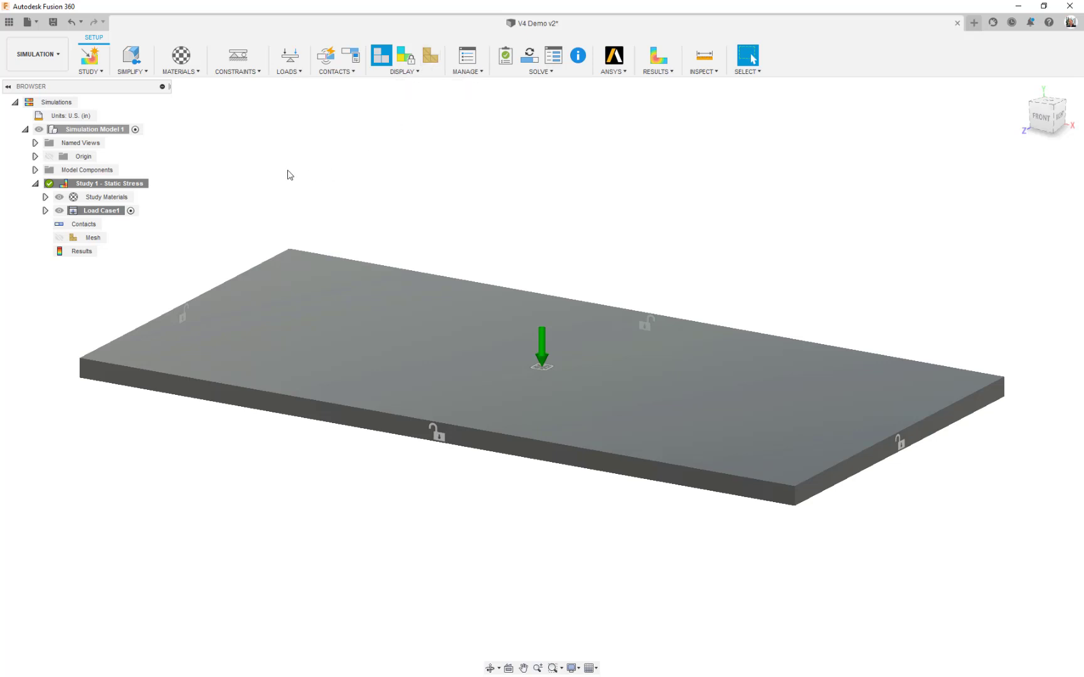
- Set the mesh's average element size to an absolute 0.25 in and generate the mesh on the plate
left_click(111, 241)
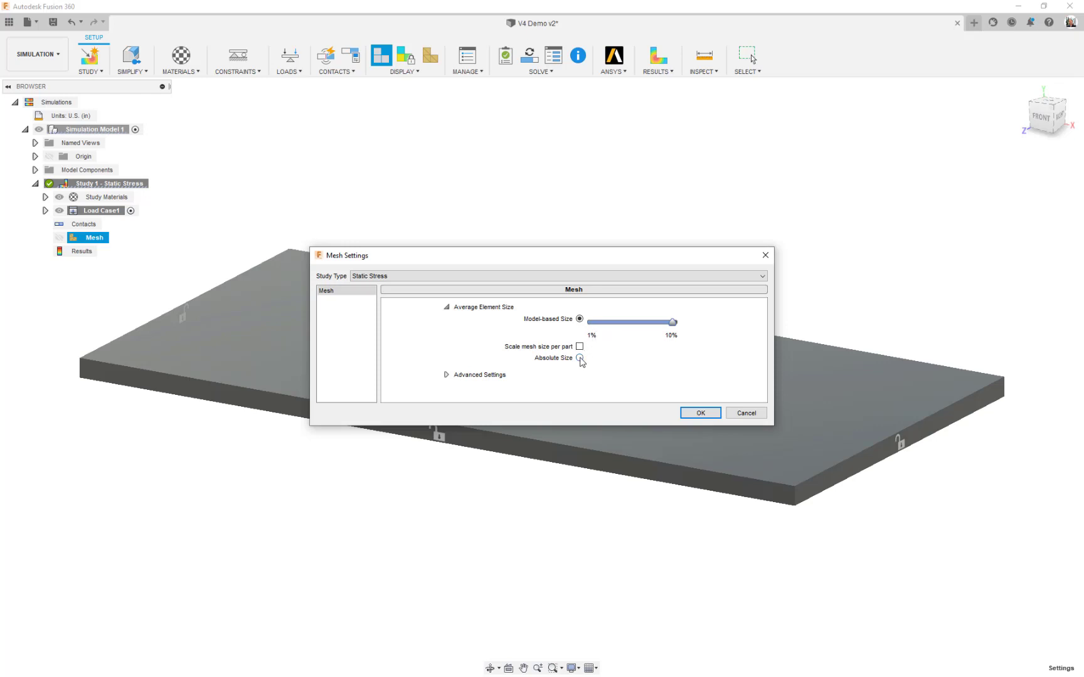
left_click(579, 357)
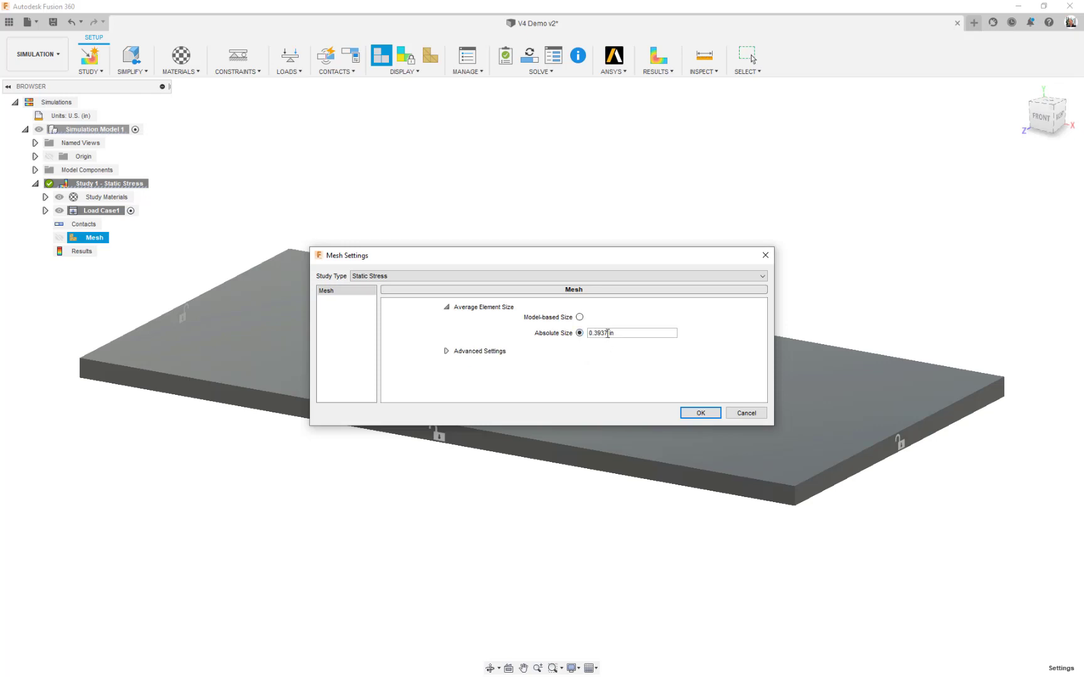
left_click_drag(607, 333, 594, 333)
type("25")
left_click(710, 416)
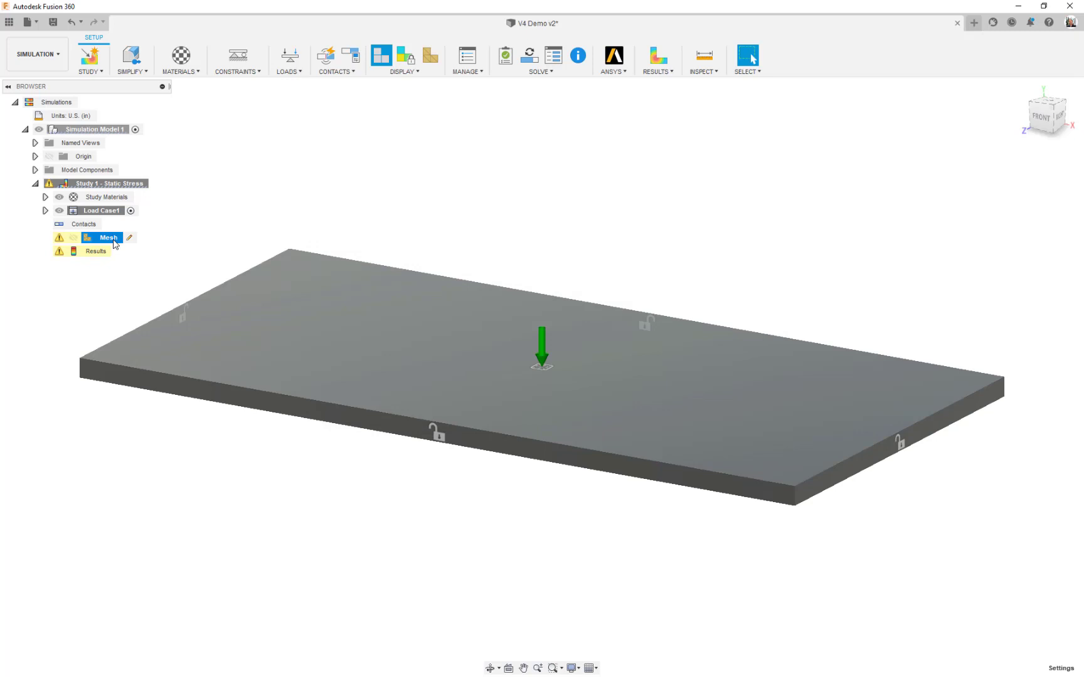
right_click(114, 241)
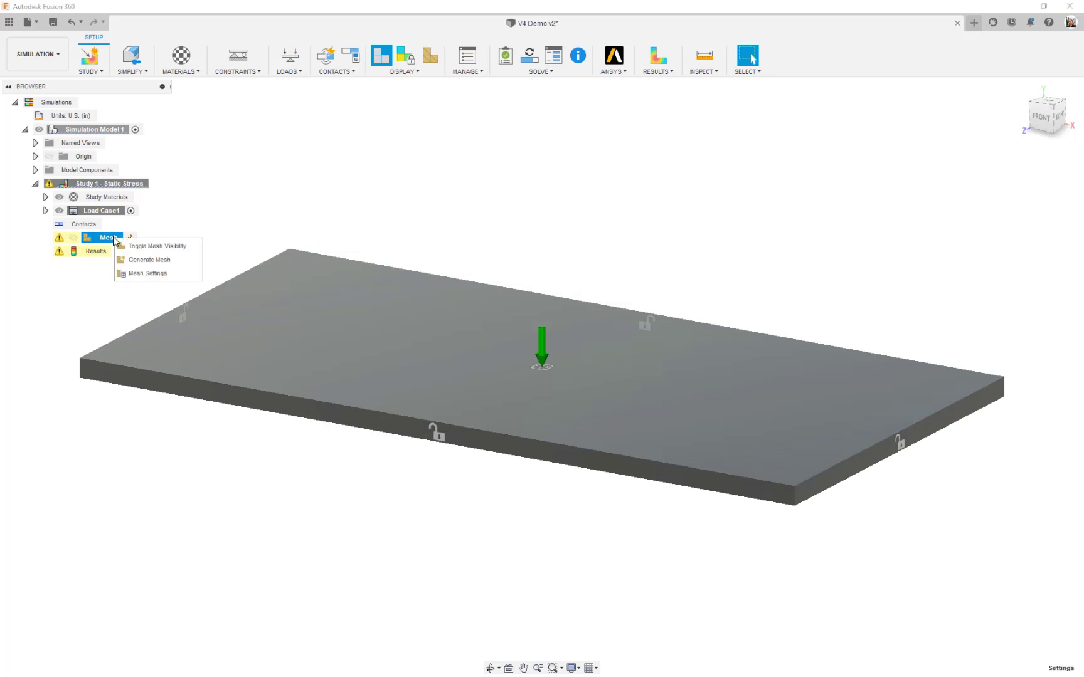
left_click(154, 260)
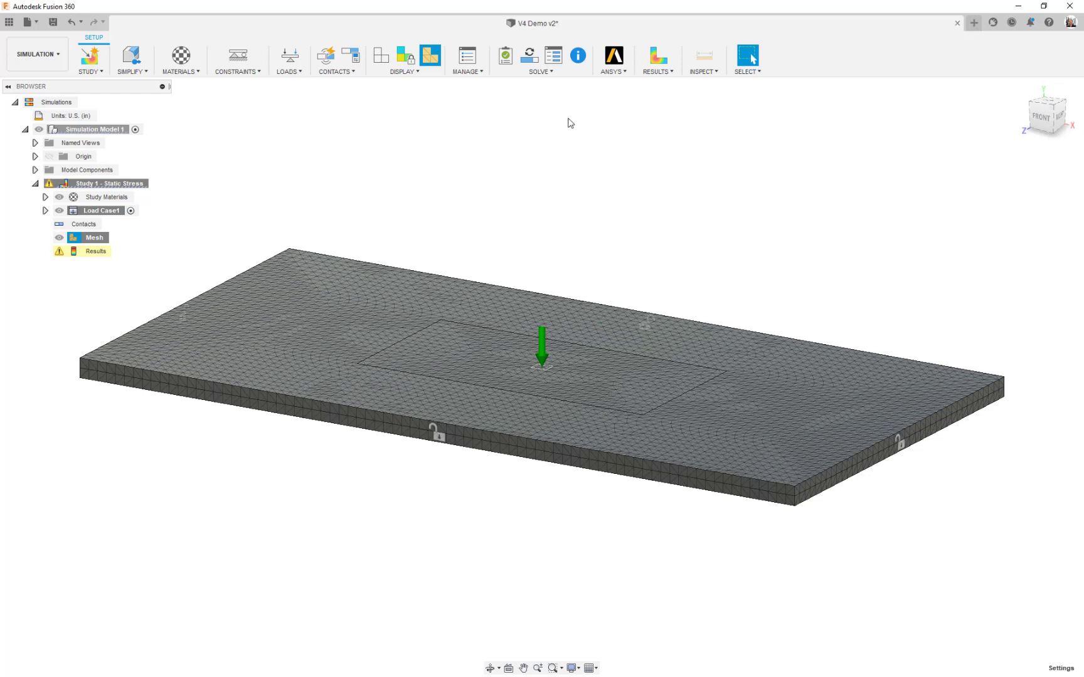
- Set Study 1's adaptive mesh refinement to High, with Von Mises Stress as the result for baseline accuracy
left_click(477, 73)
left_click(480, 84)
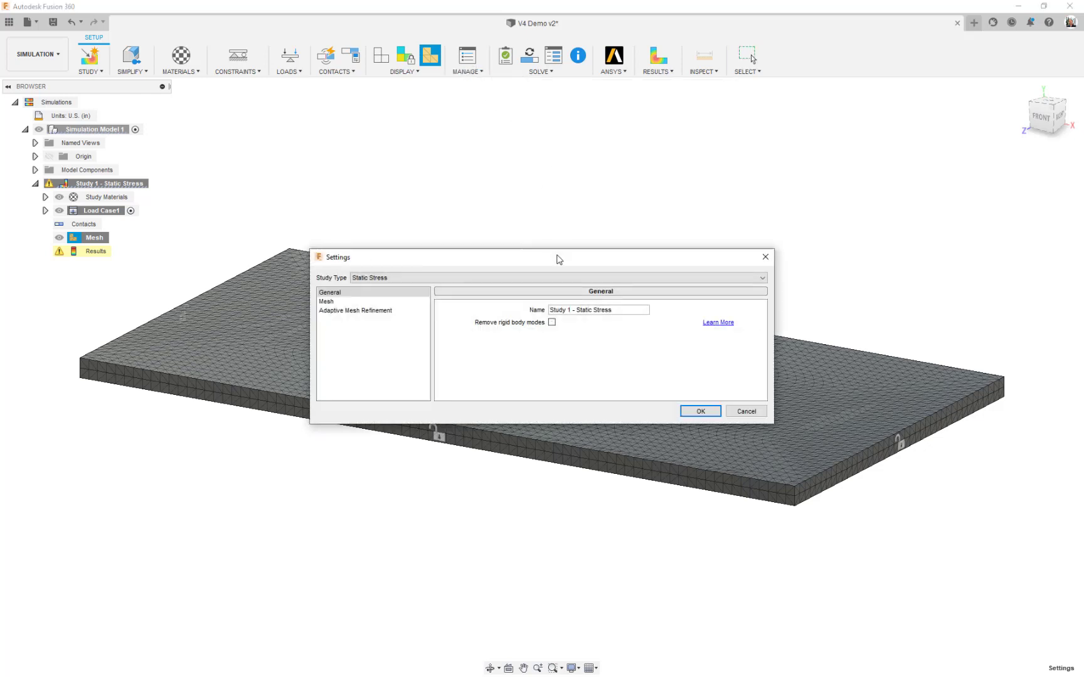
left_click_drag(557, 259, 500, 183)
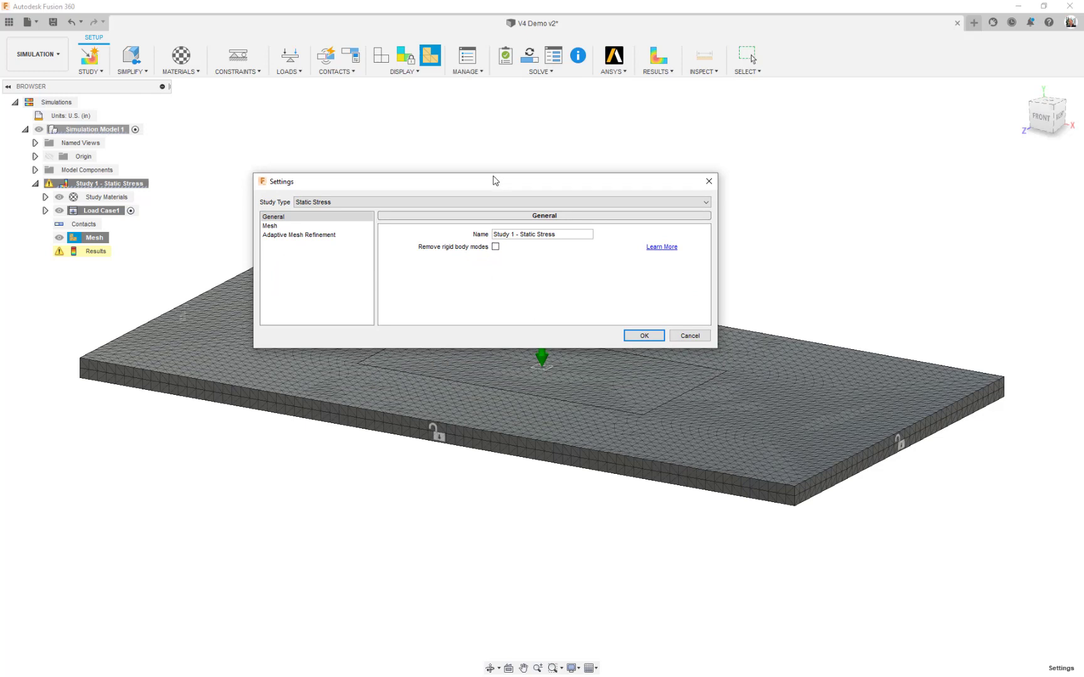
left_click(337, 235)
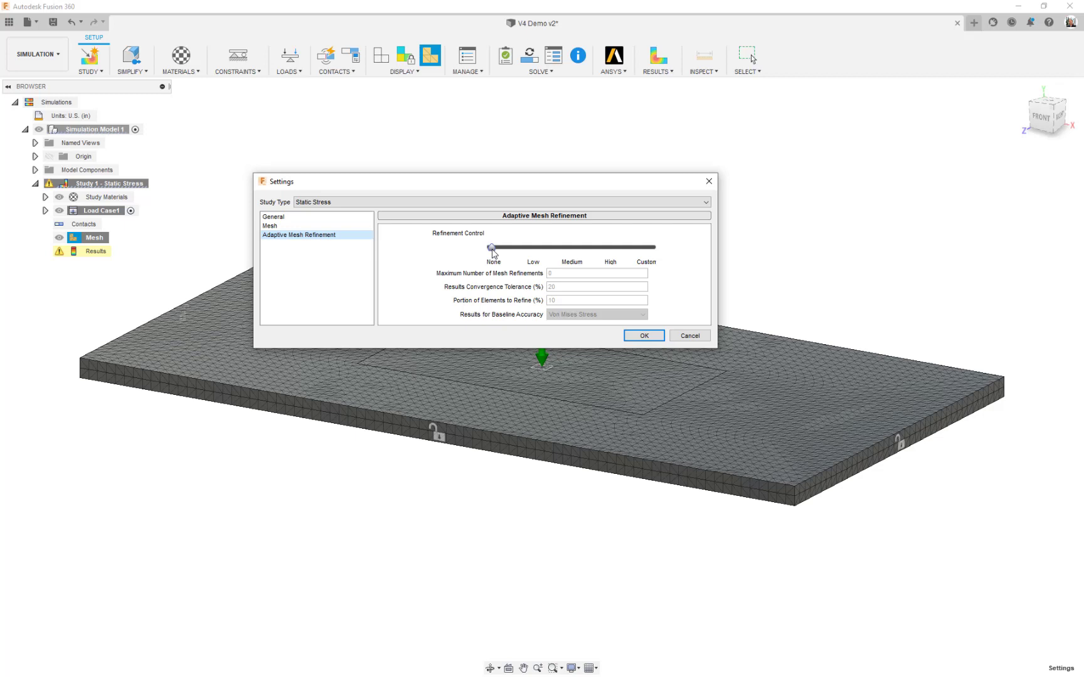
left_click_drag(493, 253, 602, 258)
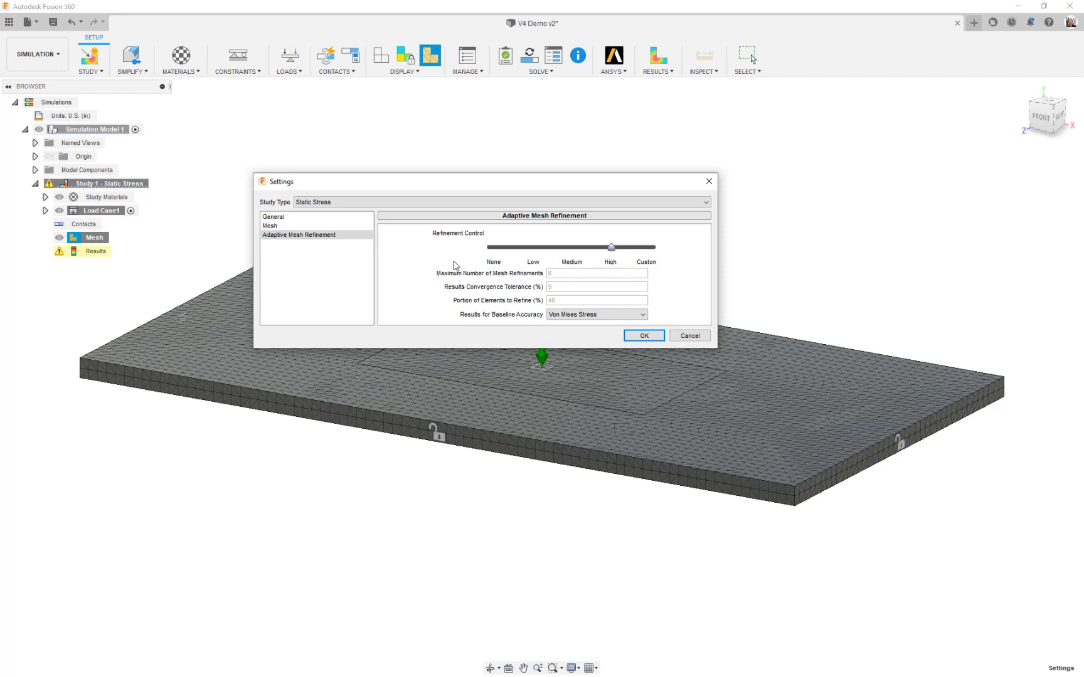
mouse_move(550, 282)
left_click(581, 315)
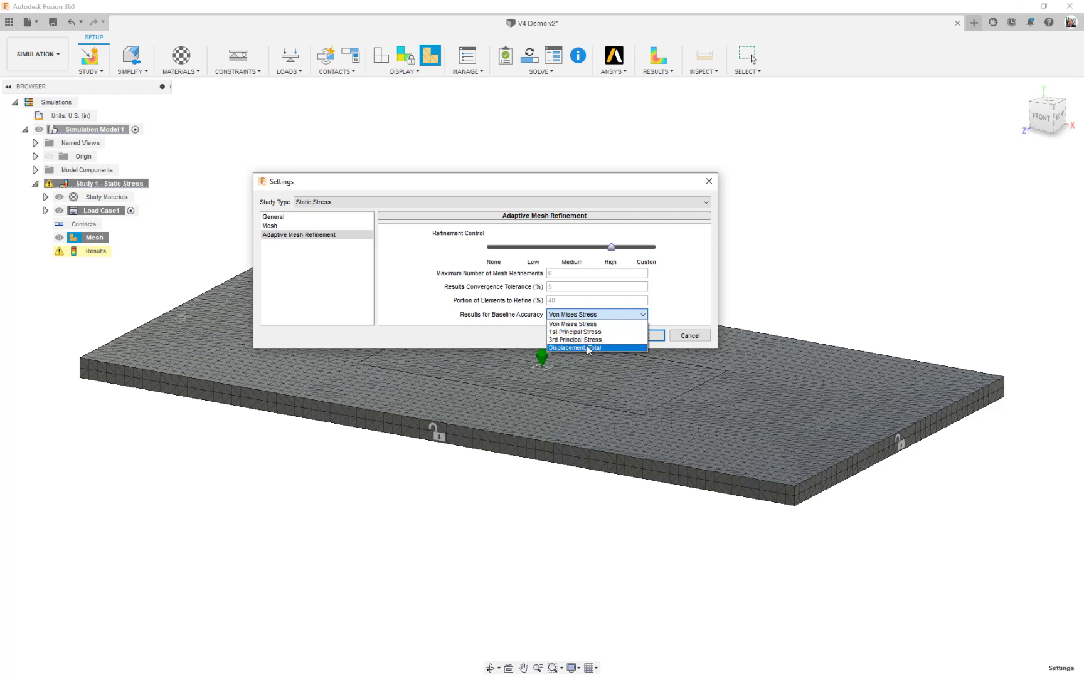
left_click(590, 318)
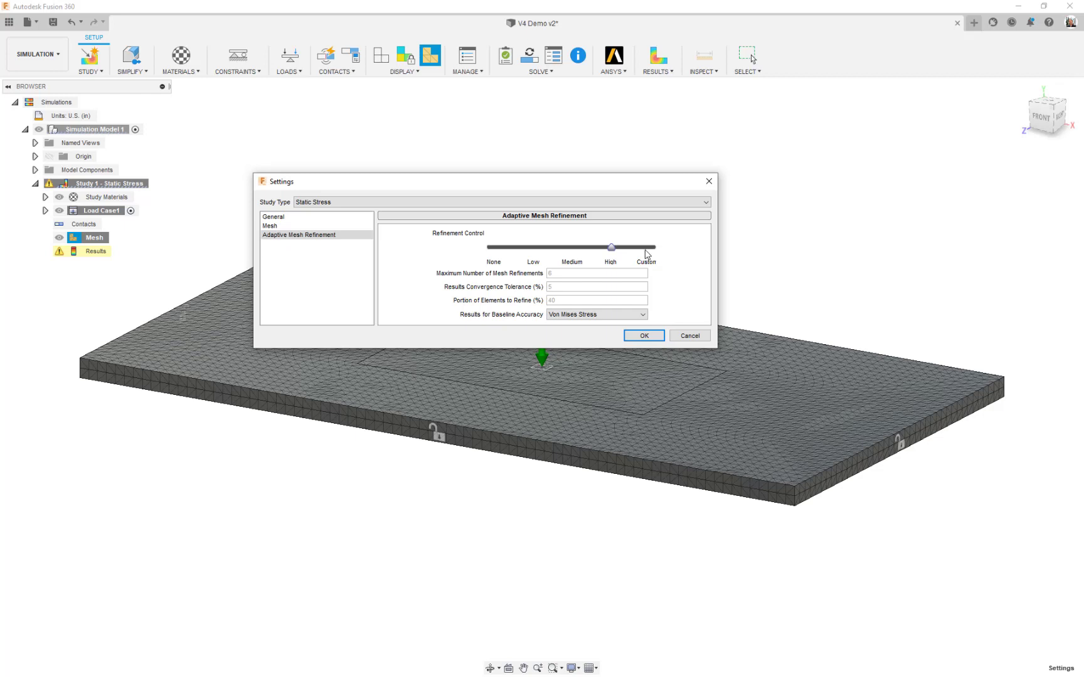
left_click_drag(611, 247, 651, 247)
left_click_drag(651, 247, 622, 251)
left_click(644, 336)
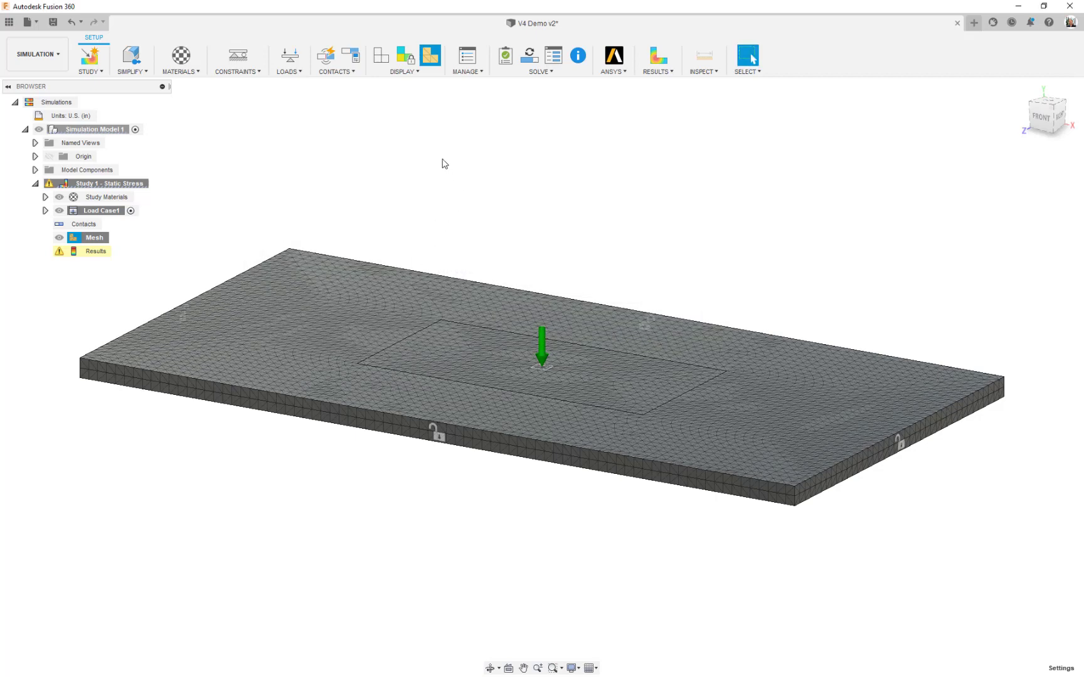
- Solve Study 1 - Static Stress on the cloud, expanding its job progress, and close the job status and results details
left_click(540, 73)
left_click(533, 97)
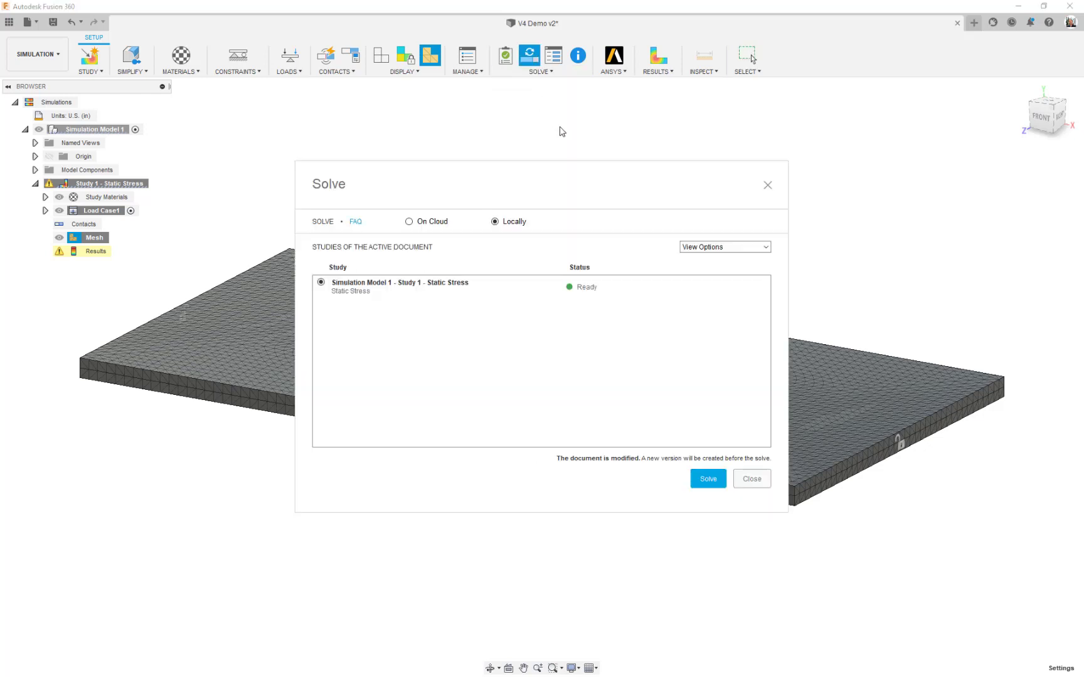
left_click(433, 224)
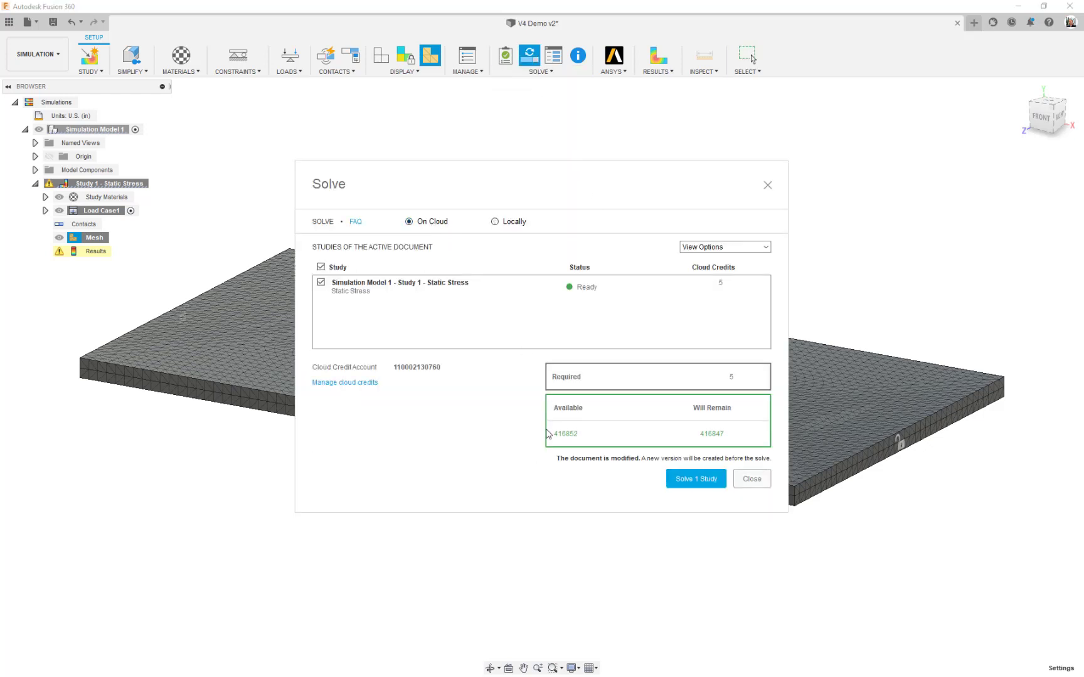
left_click(690, 480)
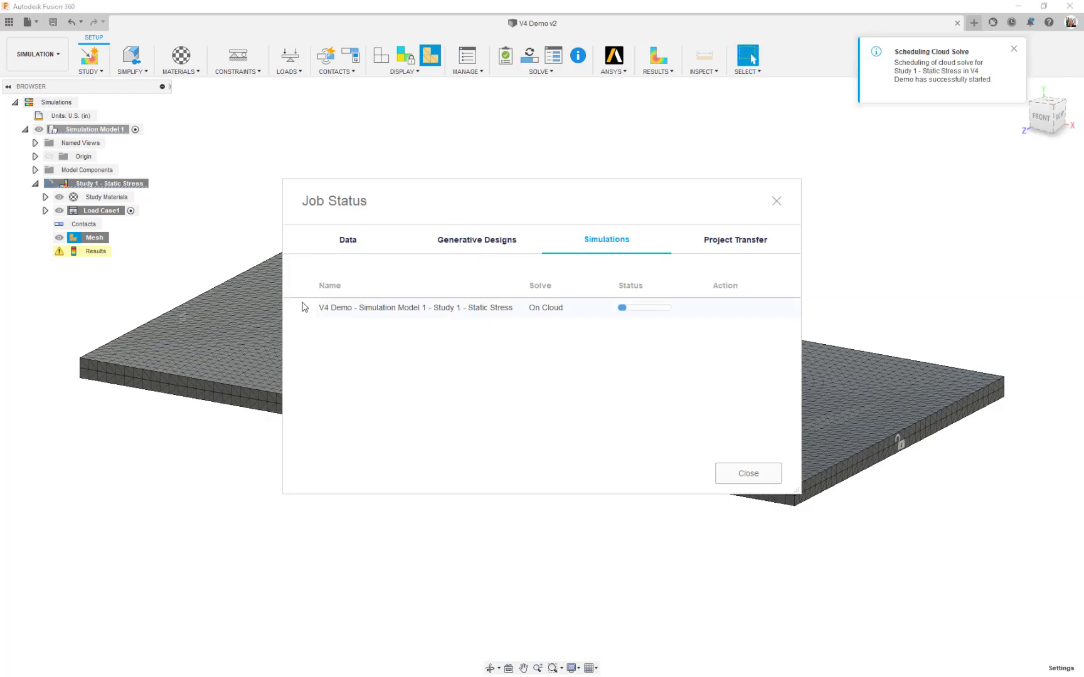
left_click(304, 308)
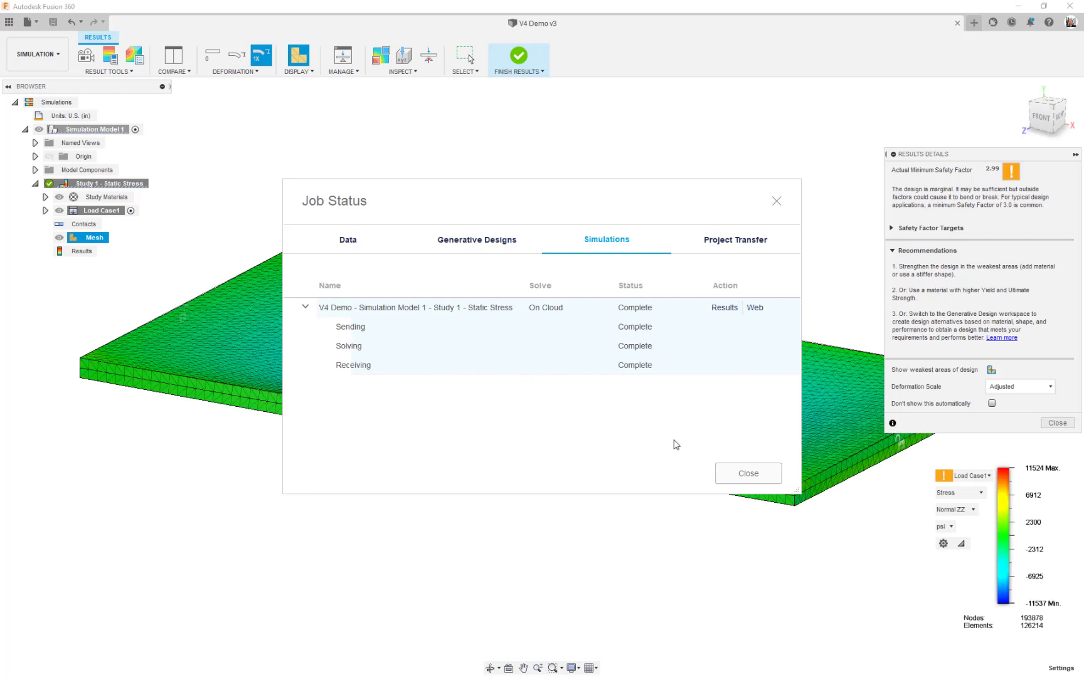
left_click(747, 478)
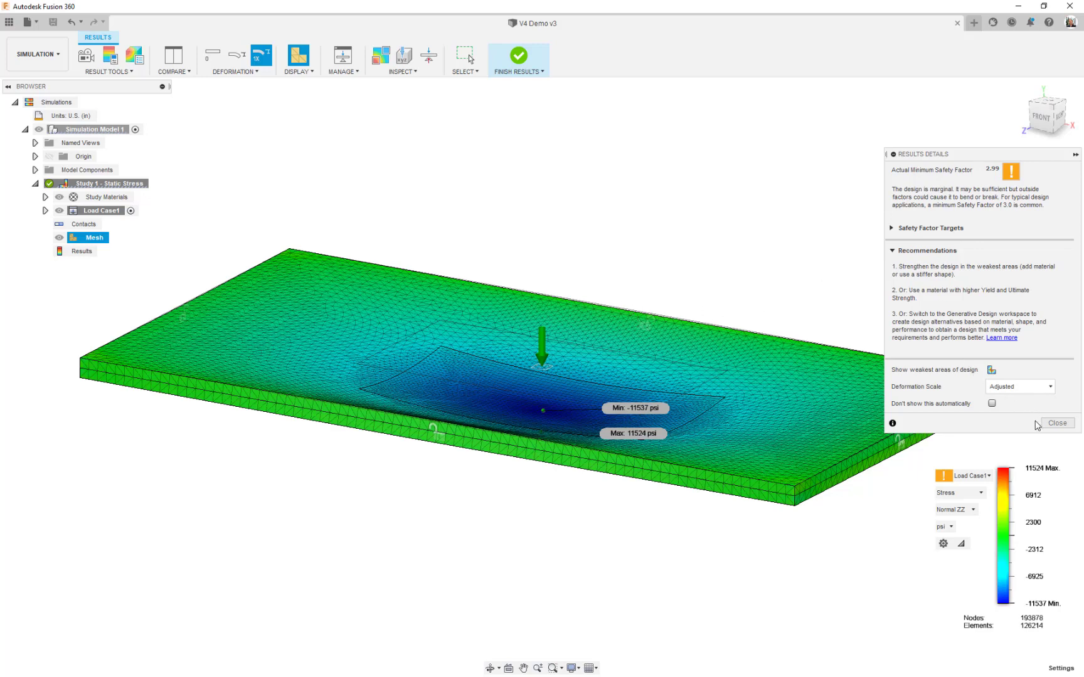
left_click(1057, 423)
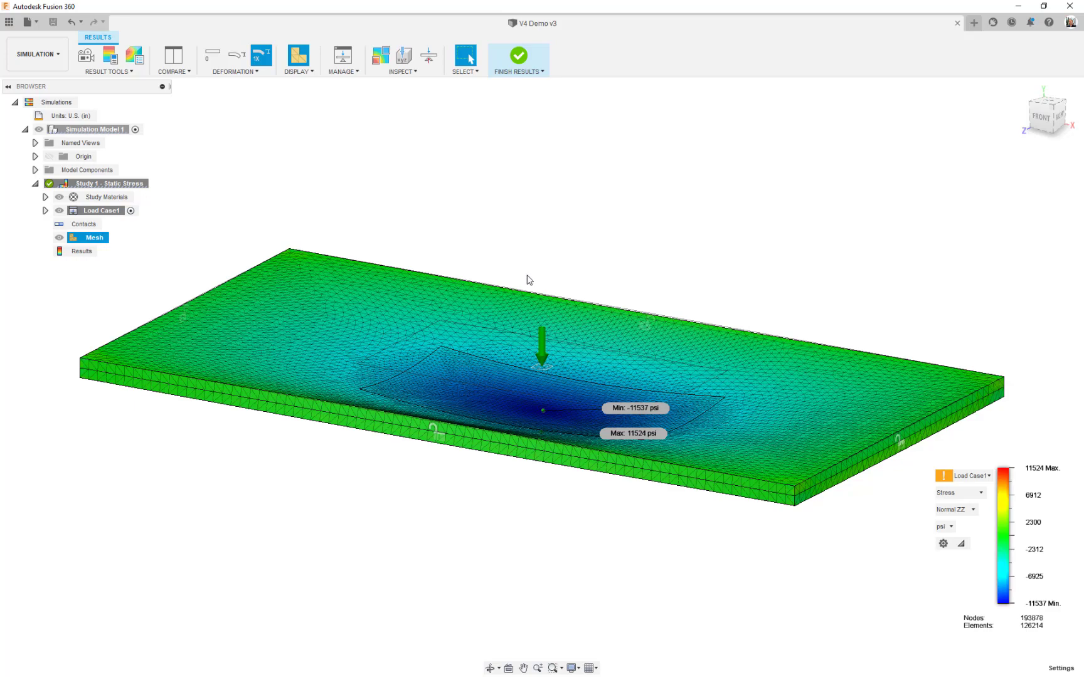
- Examine the refined mesh and Normal ZZ stress distribution on the plate's upper and lower faces
middle_click_drag(532, 263, 528, 328, "shift")
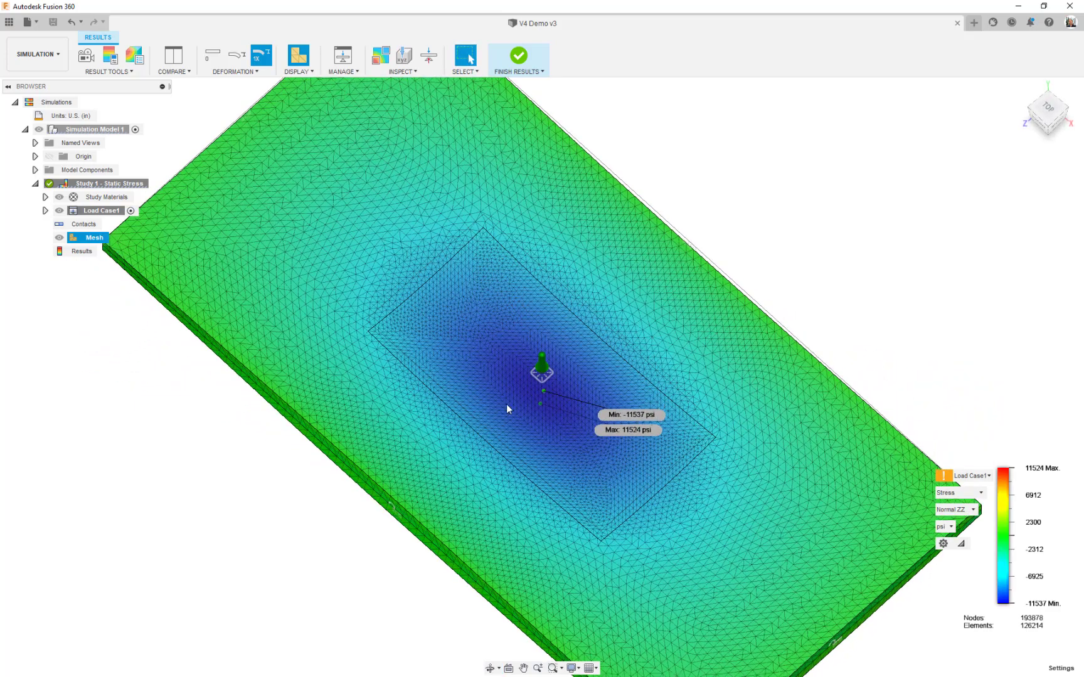
middle_click_drag(467, 415, 469, 54, "shift")
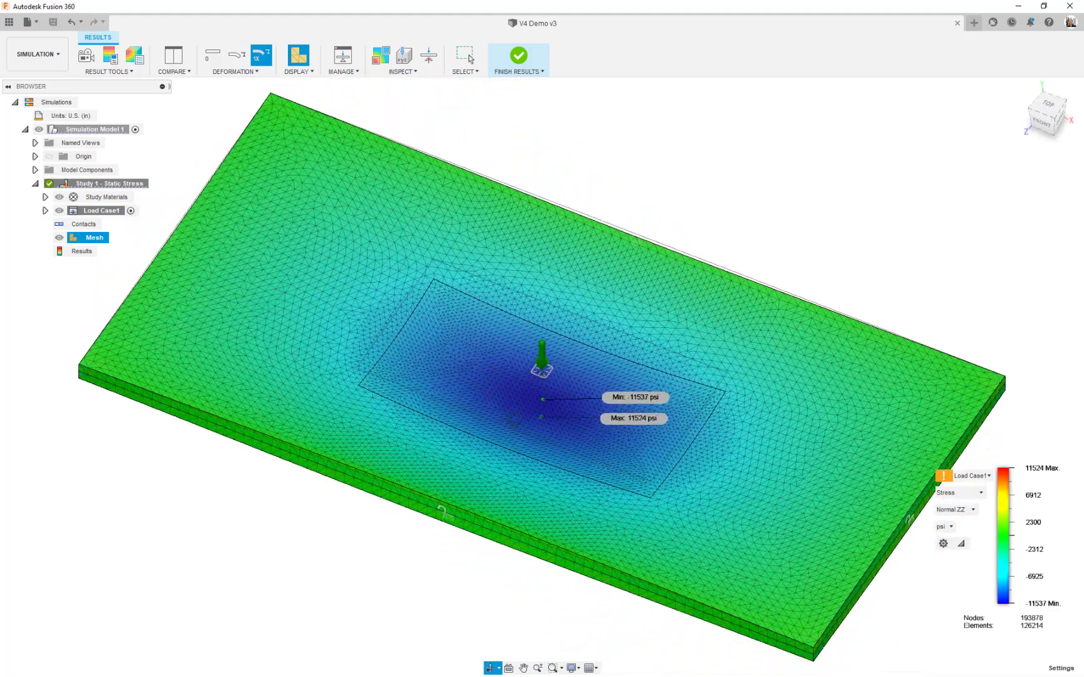
middle_click_drag(518, 409, 508, 386, "shift")
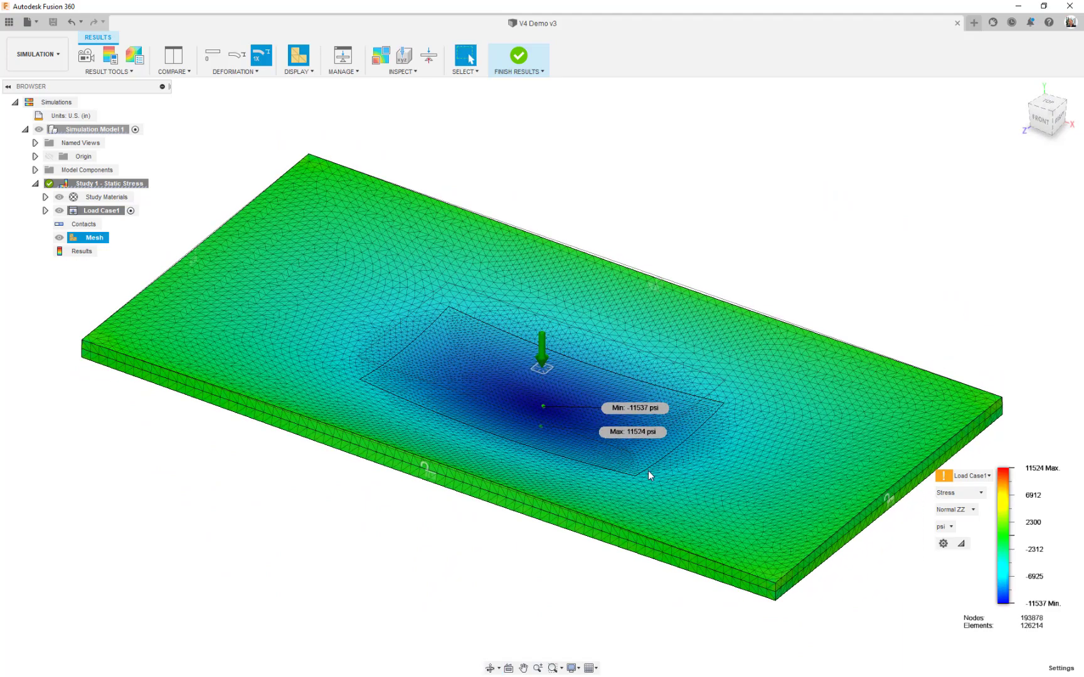
middle_click_drag(648, 475, 621, 466, "shift")
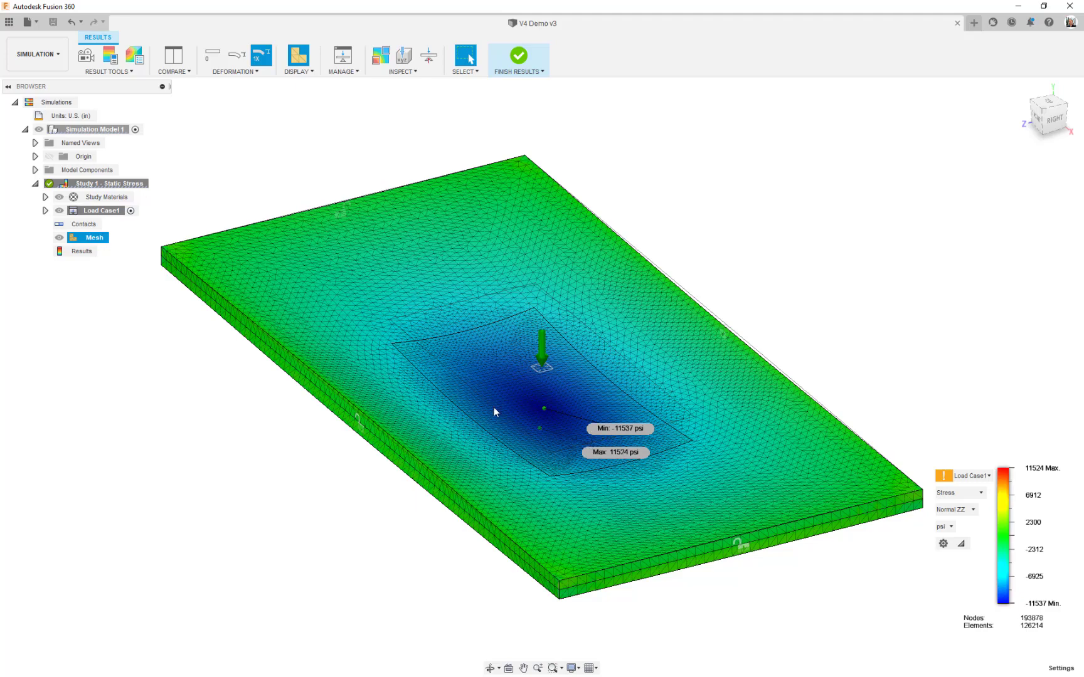
middle_click_drag(489, 428, 503, 359, "shift")
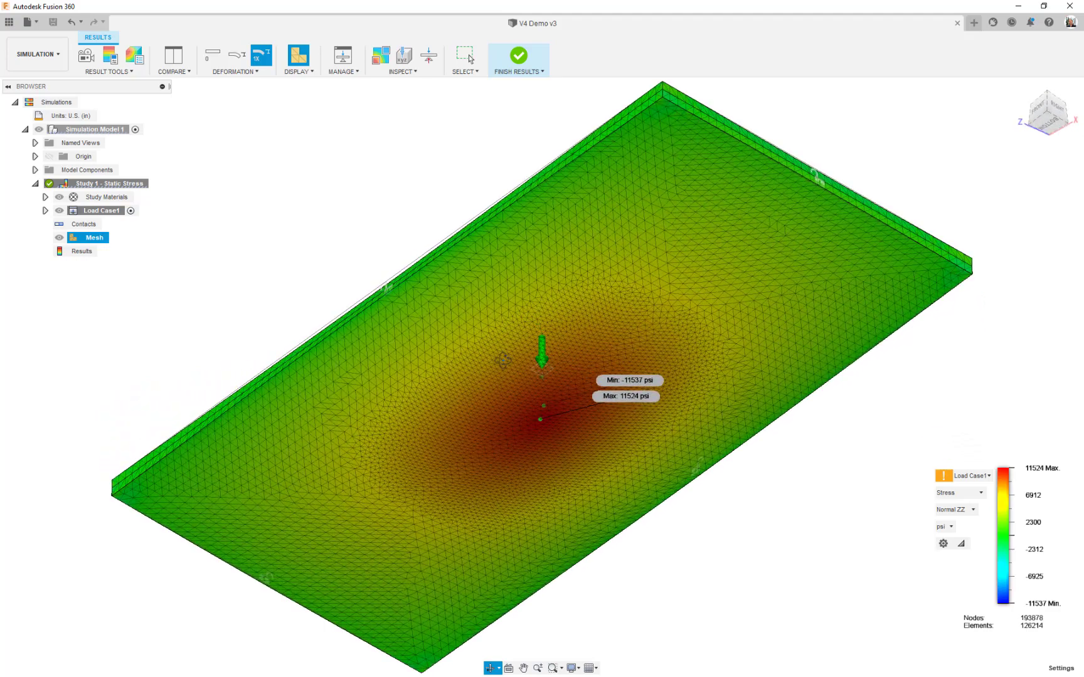
key("Escape")
middle_click_drag(501, 355, 505, 439, "shift")
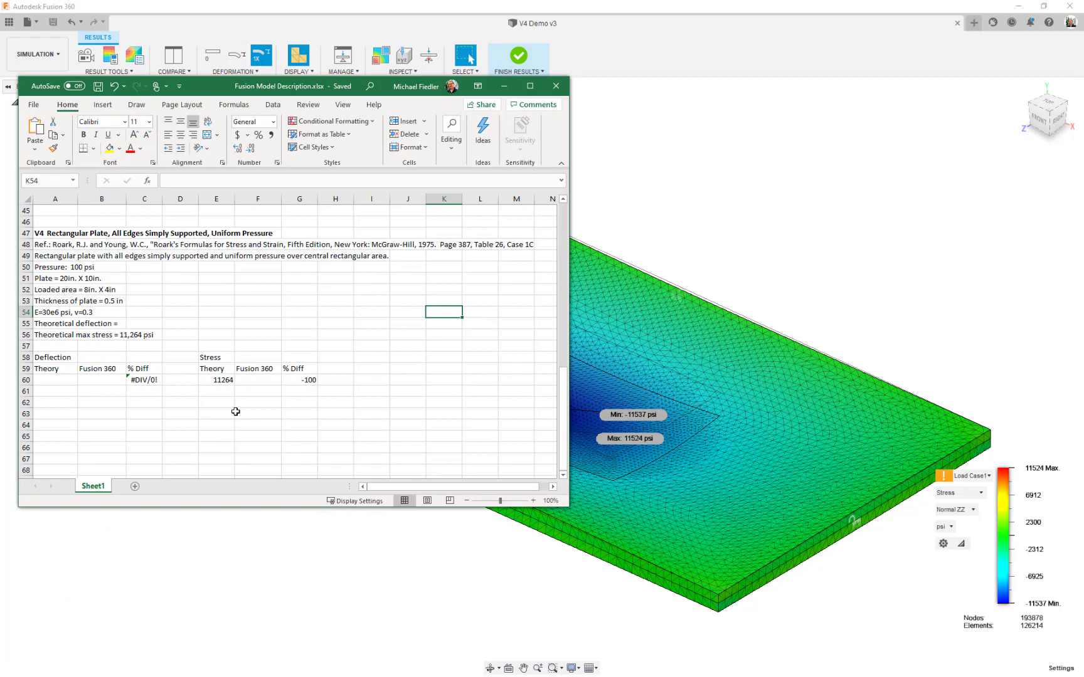
- Enter 11537 as the V4 plate's Fusion 360 stress in cell F60 of the Fusion Model Description workbook in Excel, and return to Fusion 360
left_click(259, 380)
type("1")
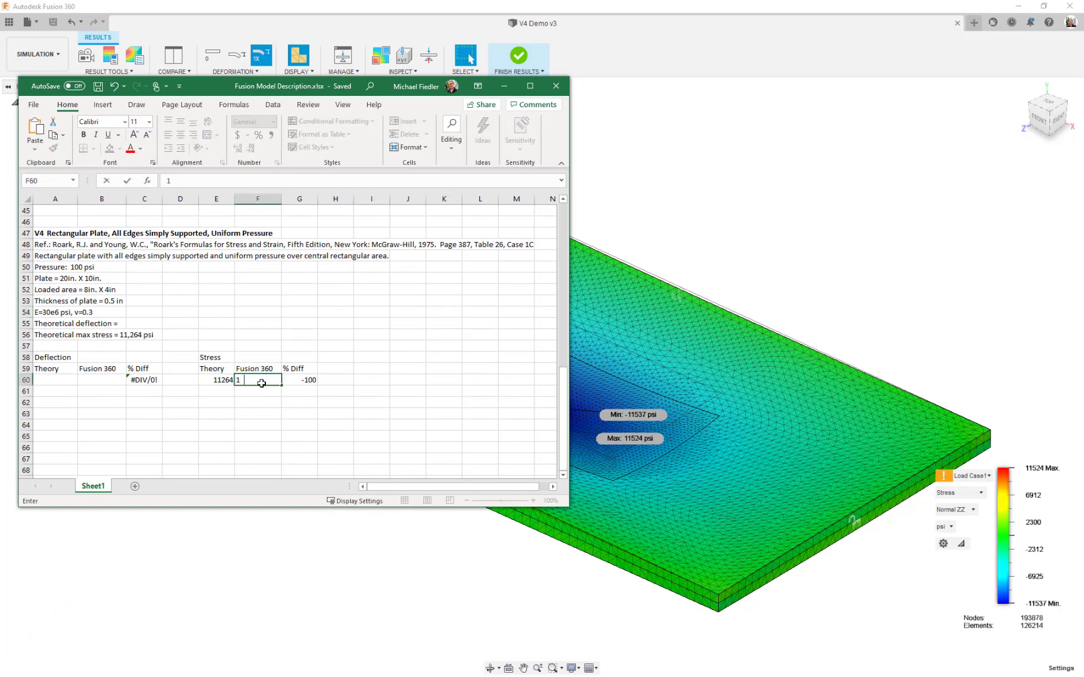
type("1537")
key("Return")
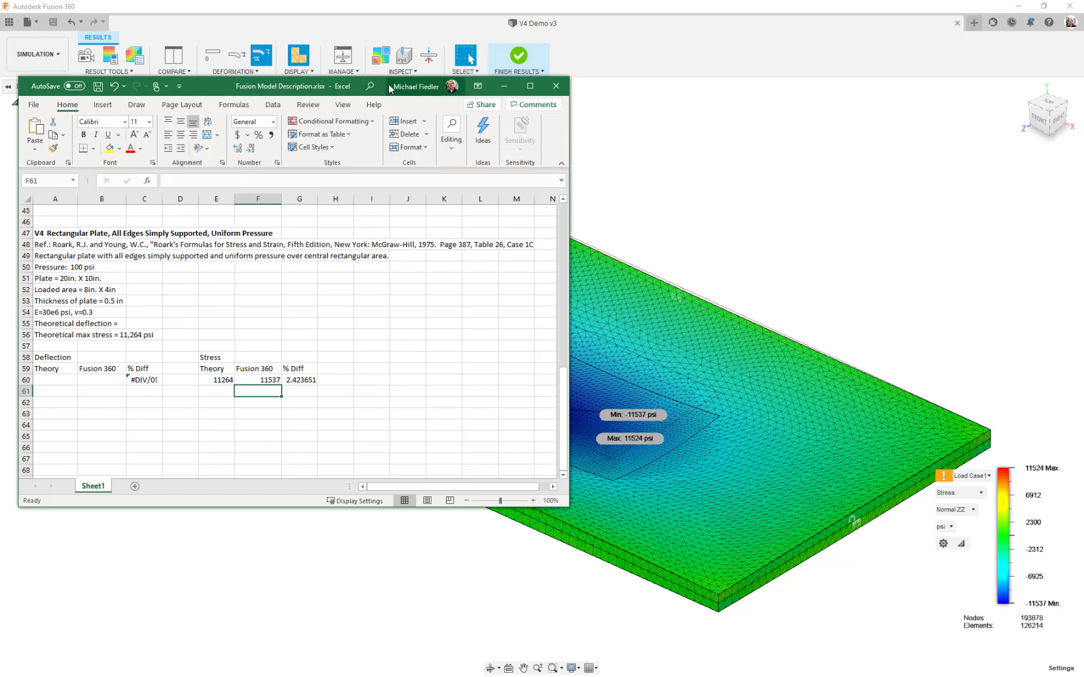
key("super+Down")
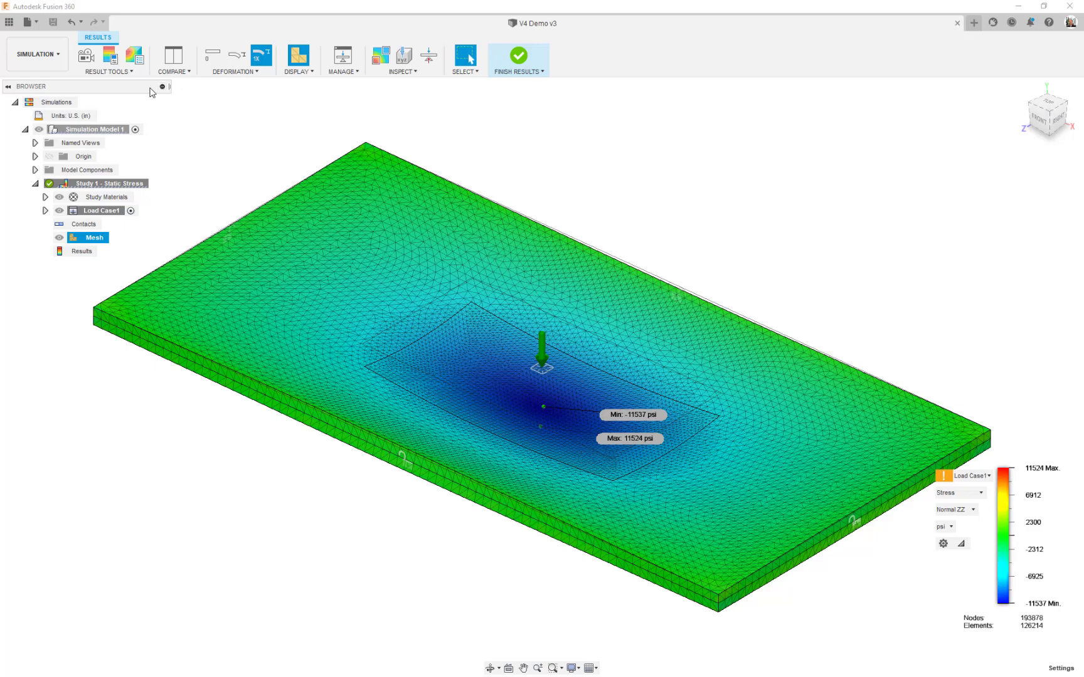
- Review the Von Mises convergence plot at both solution steps, and close it
left_click(129, 73)
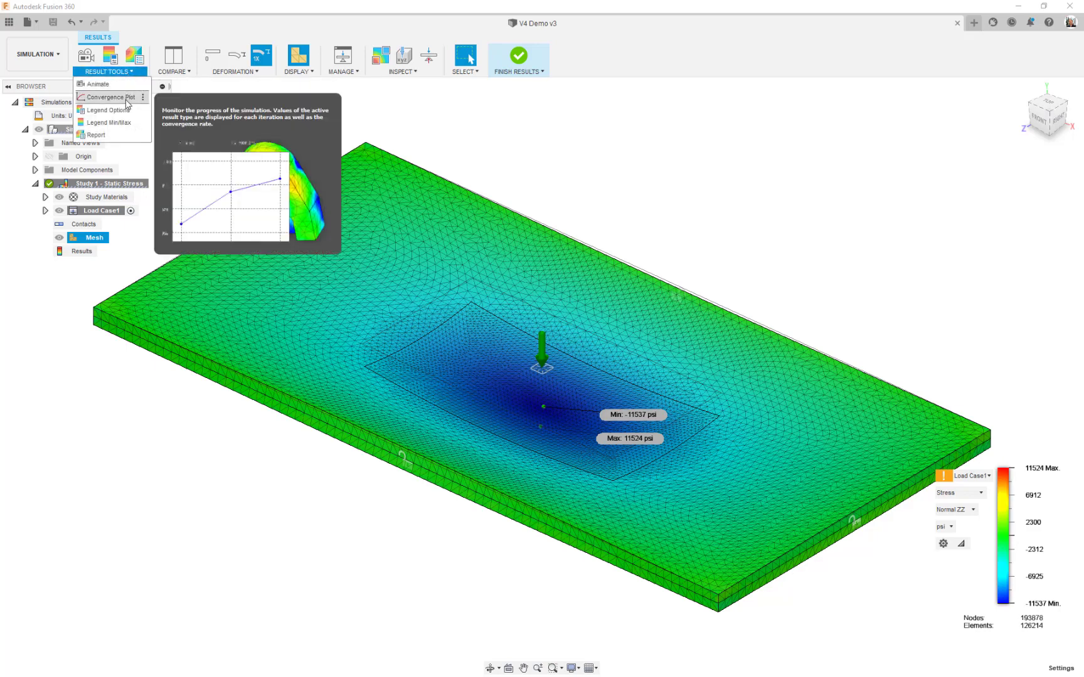
left_click(110, 97)
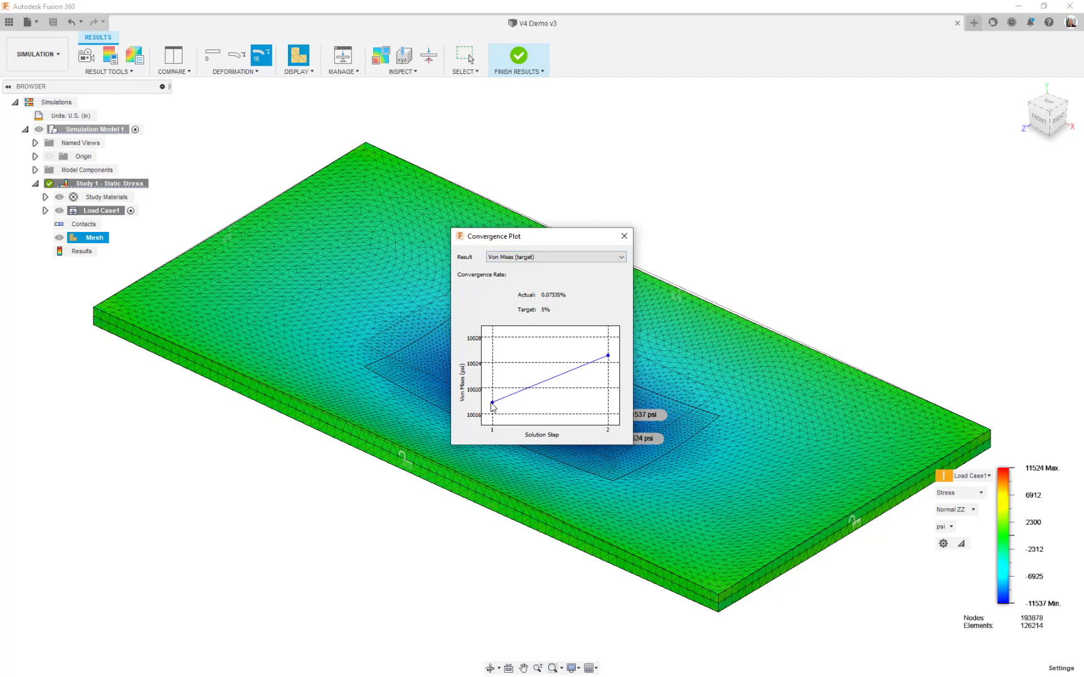
mouse_move(493, 404)
mouse_move(608, 357)
left_click(624, 235)
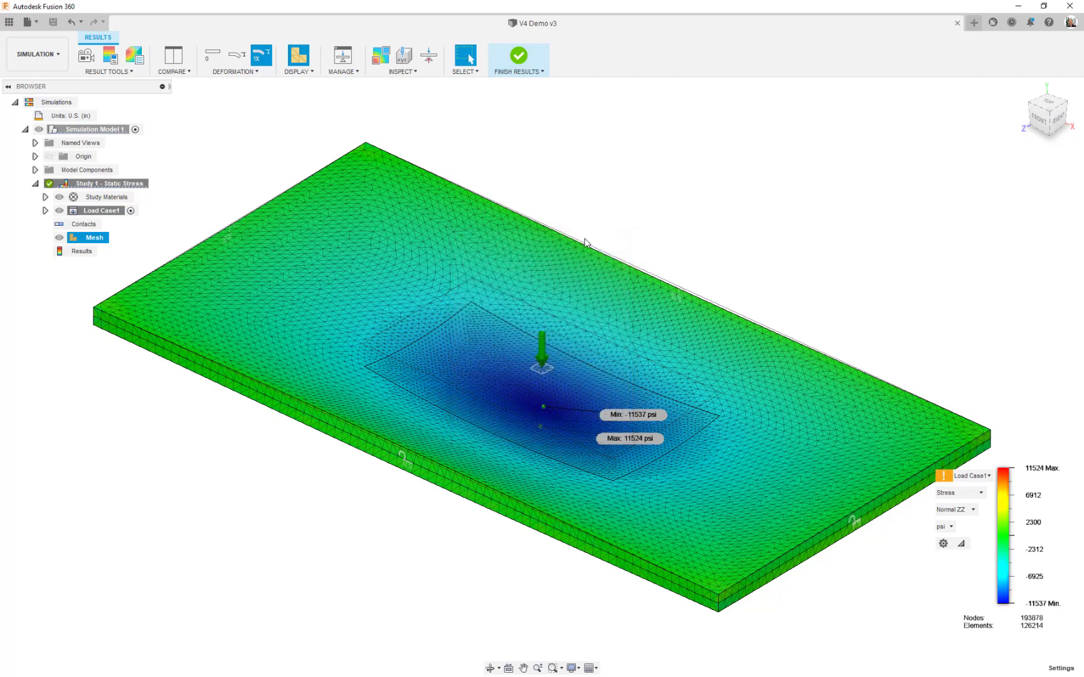